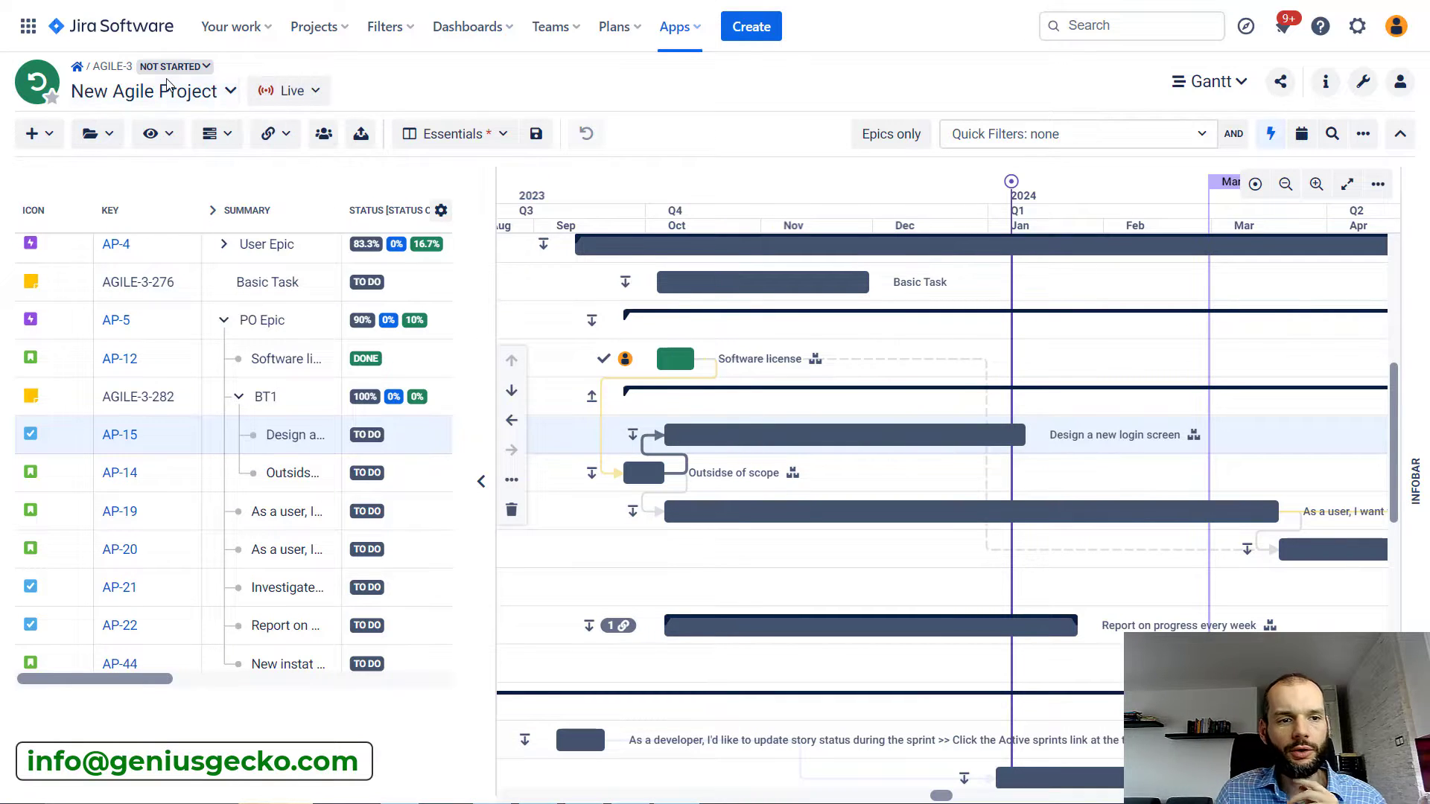
- Review the strong and soft dependency display options and the details of the Software license task (AP-12) on the Gantt chart
click(284, 146)
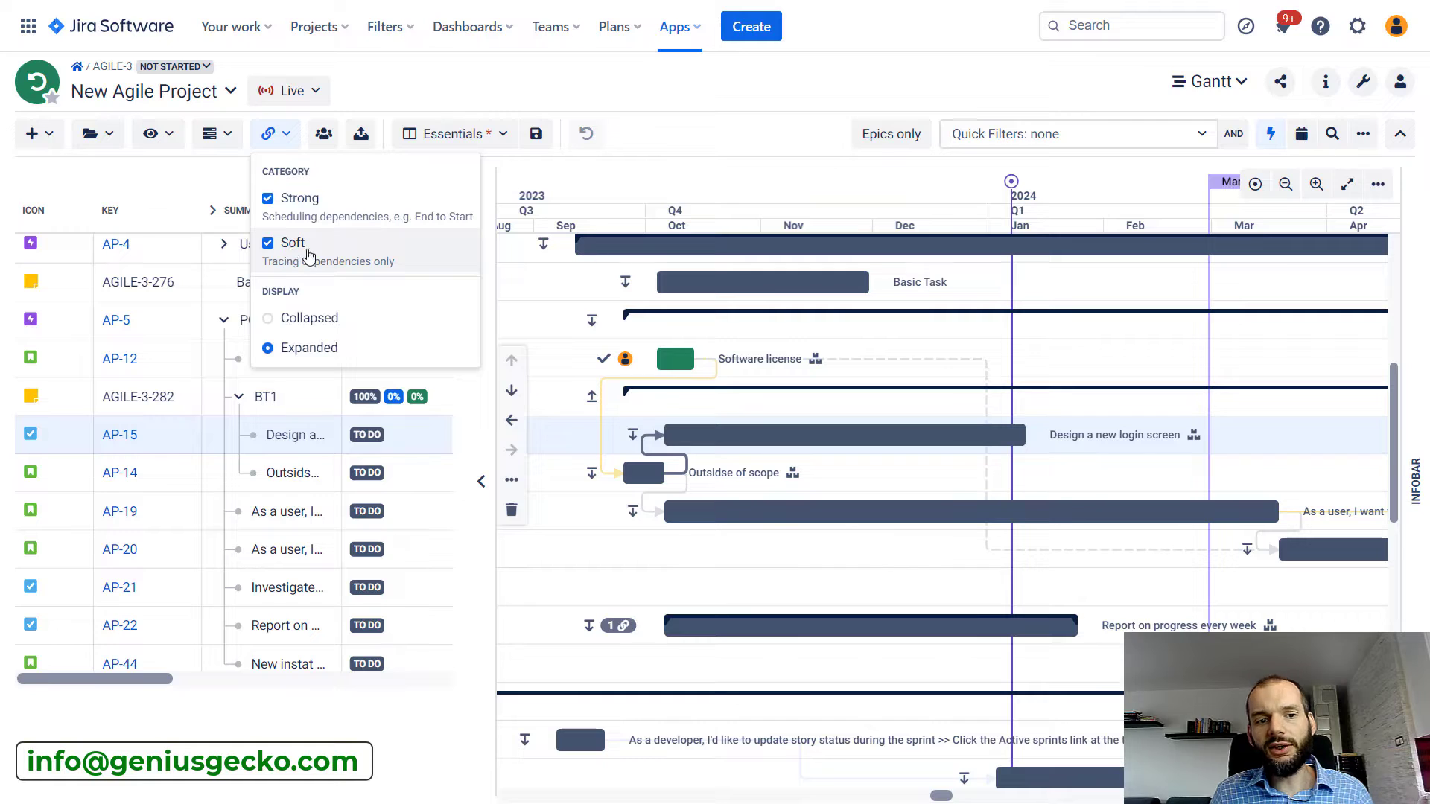
click(1239, 89)
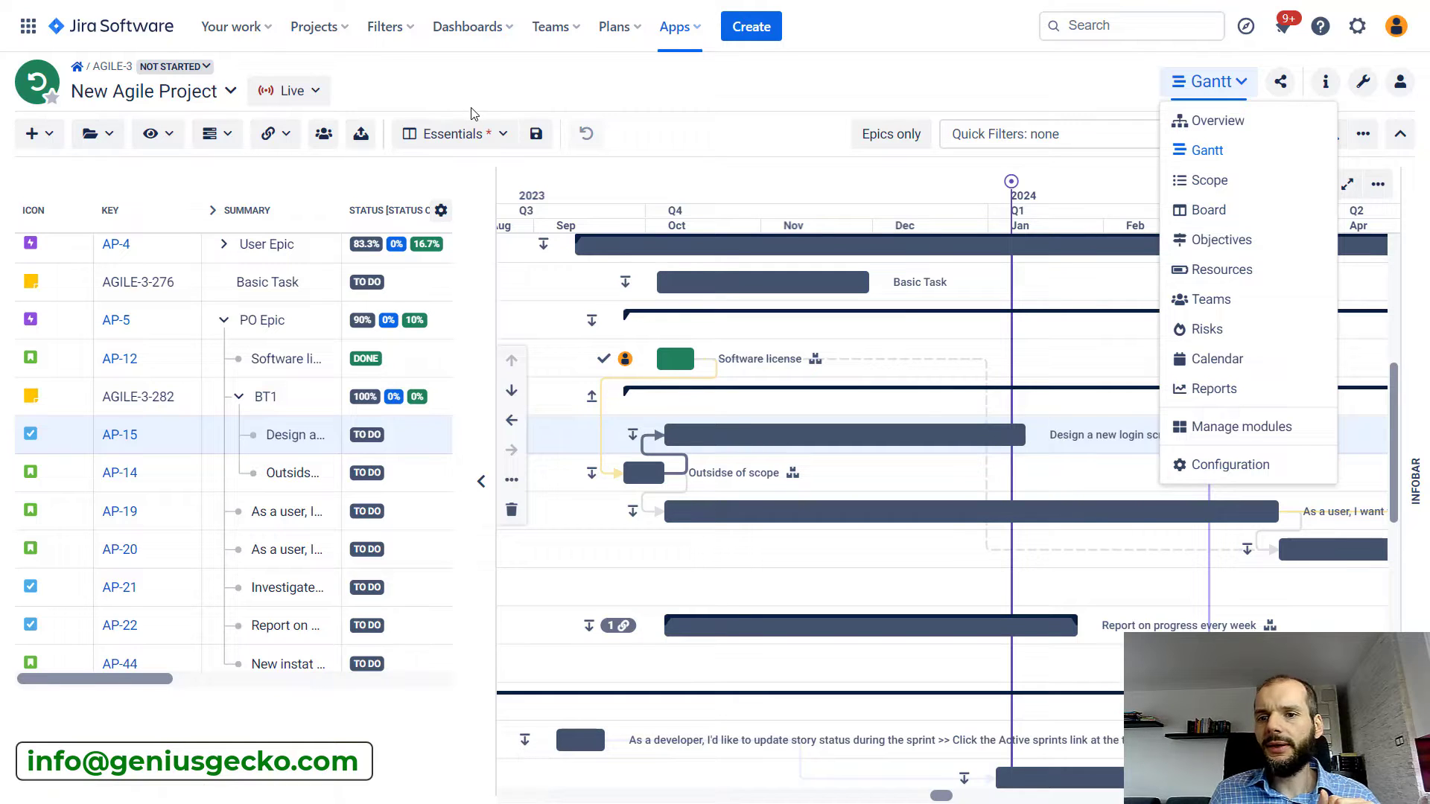
click(270, 134)
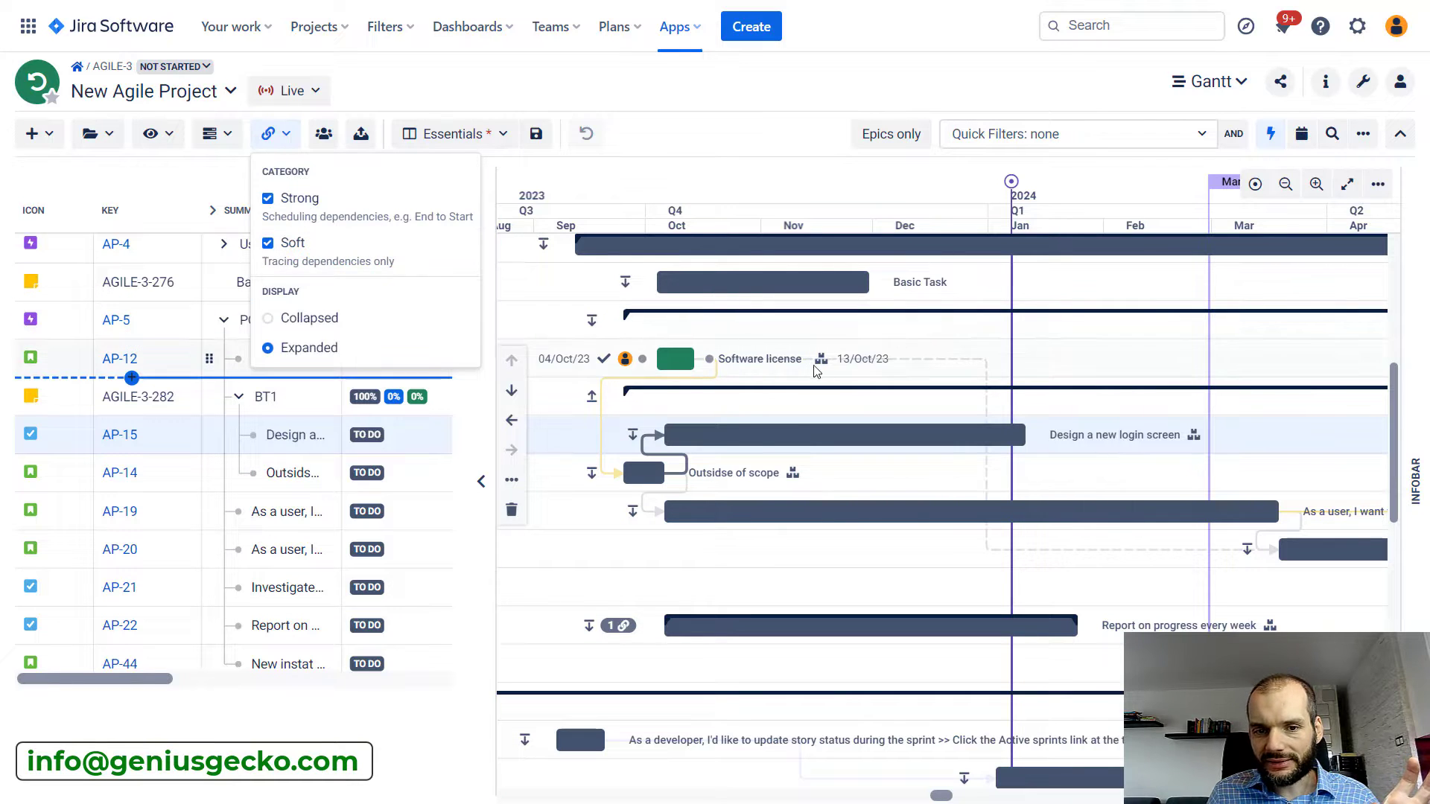
click(673, 359)
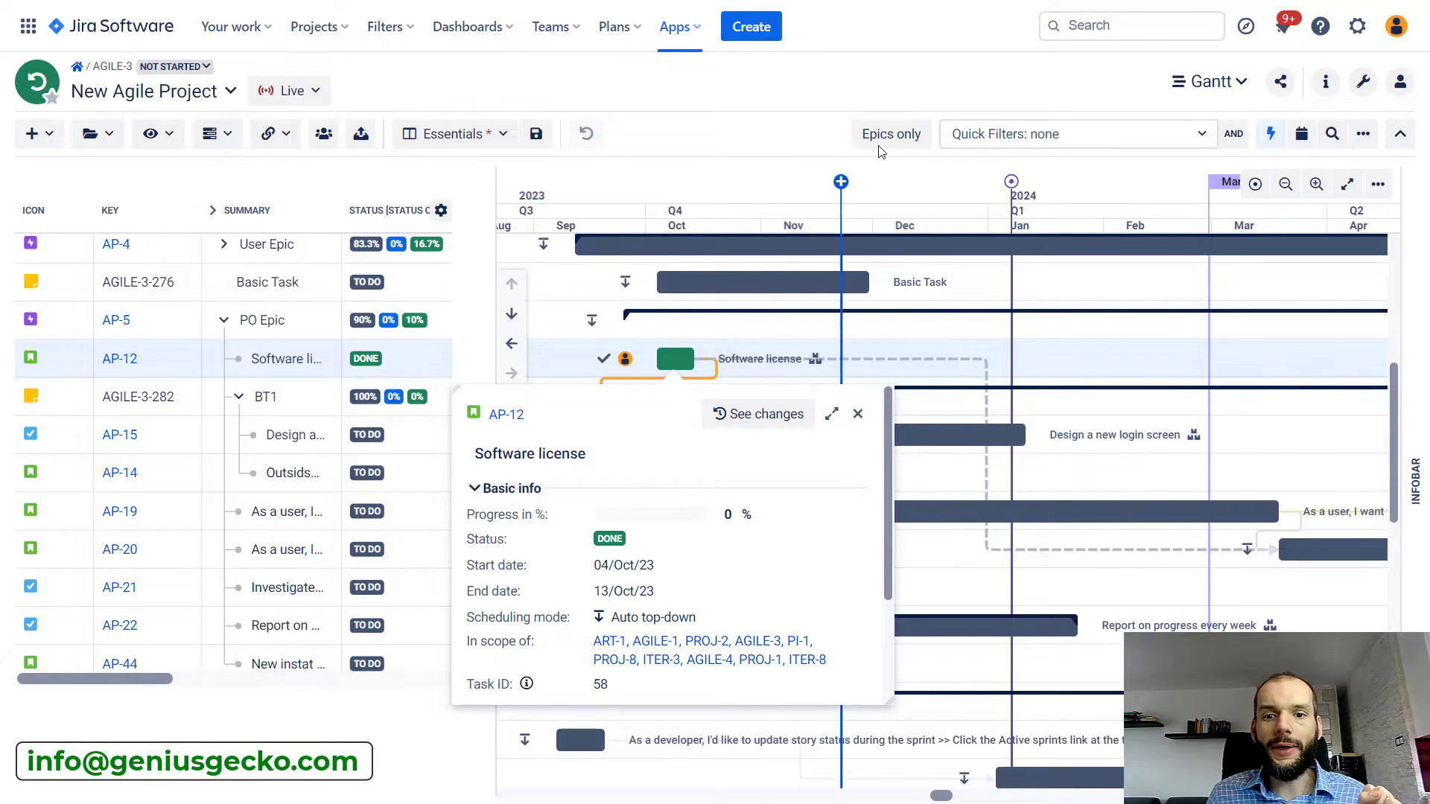
click(858, 413)
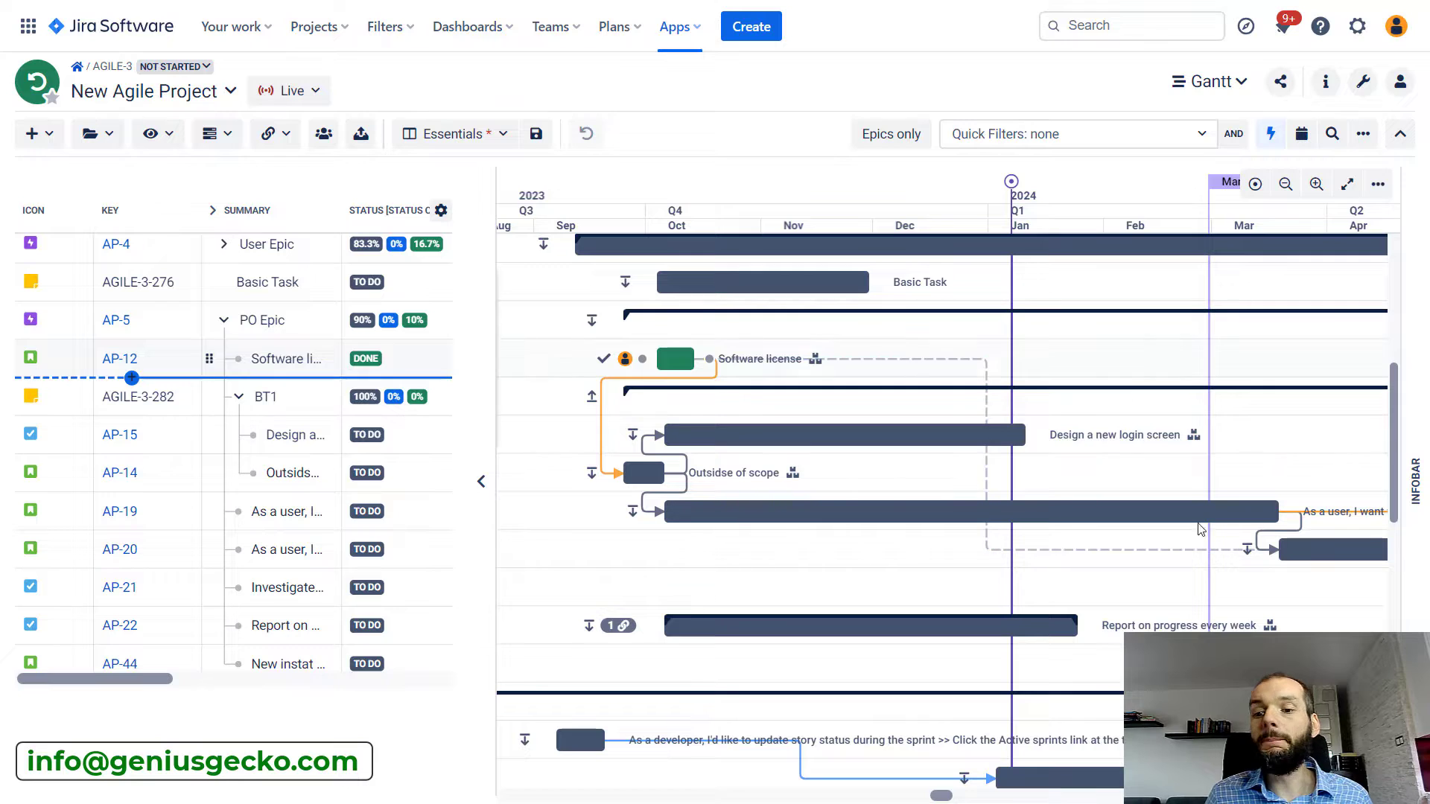
- Hide the soft dependencies on the Gantt chart and extend the Outsidse of scope task (AP-14) to end on 13 Oct 2023
click(289, 133)
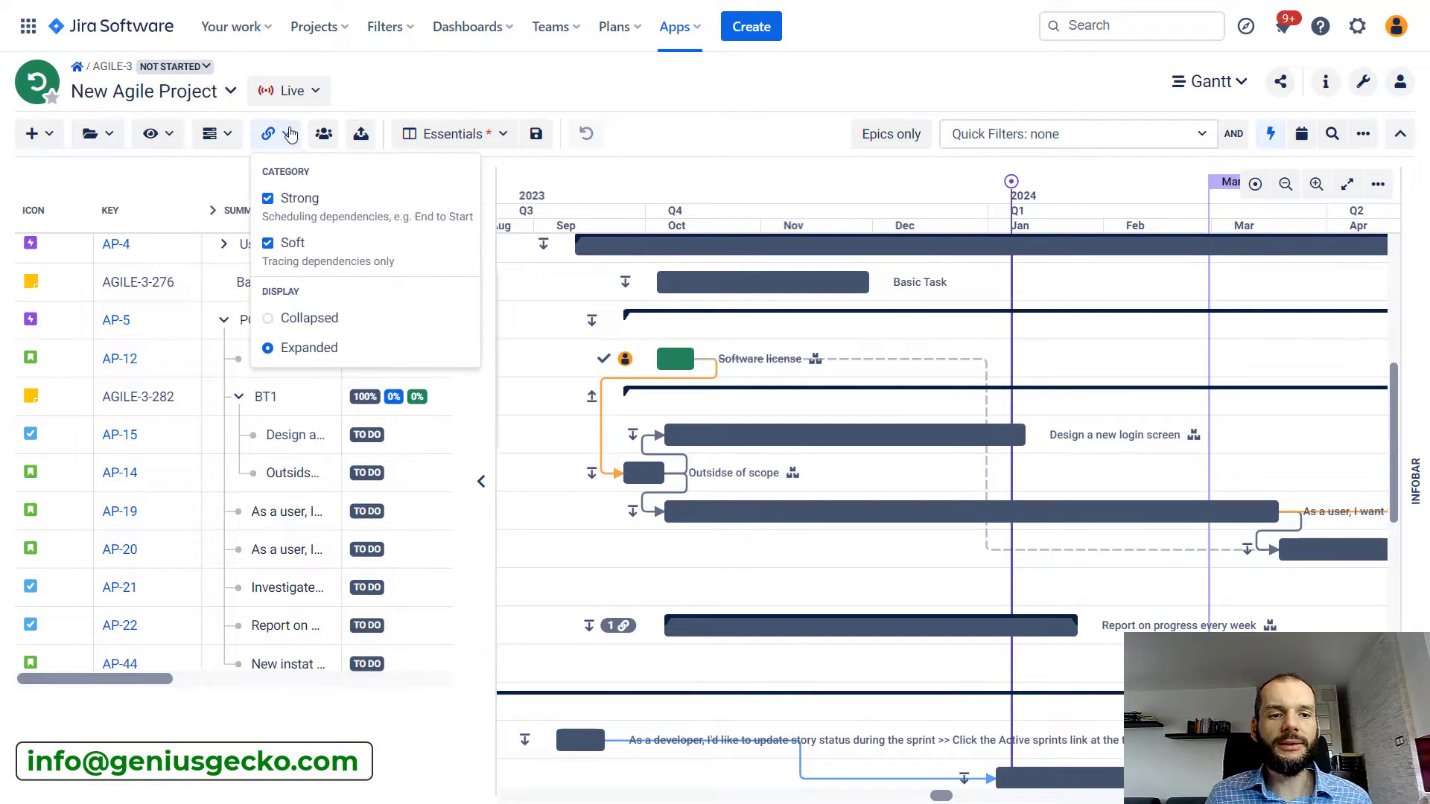
click(268, 243)
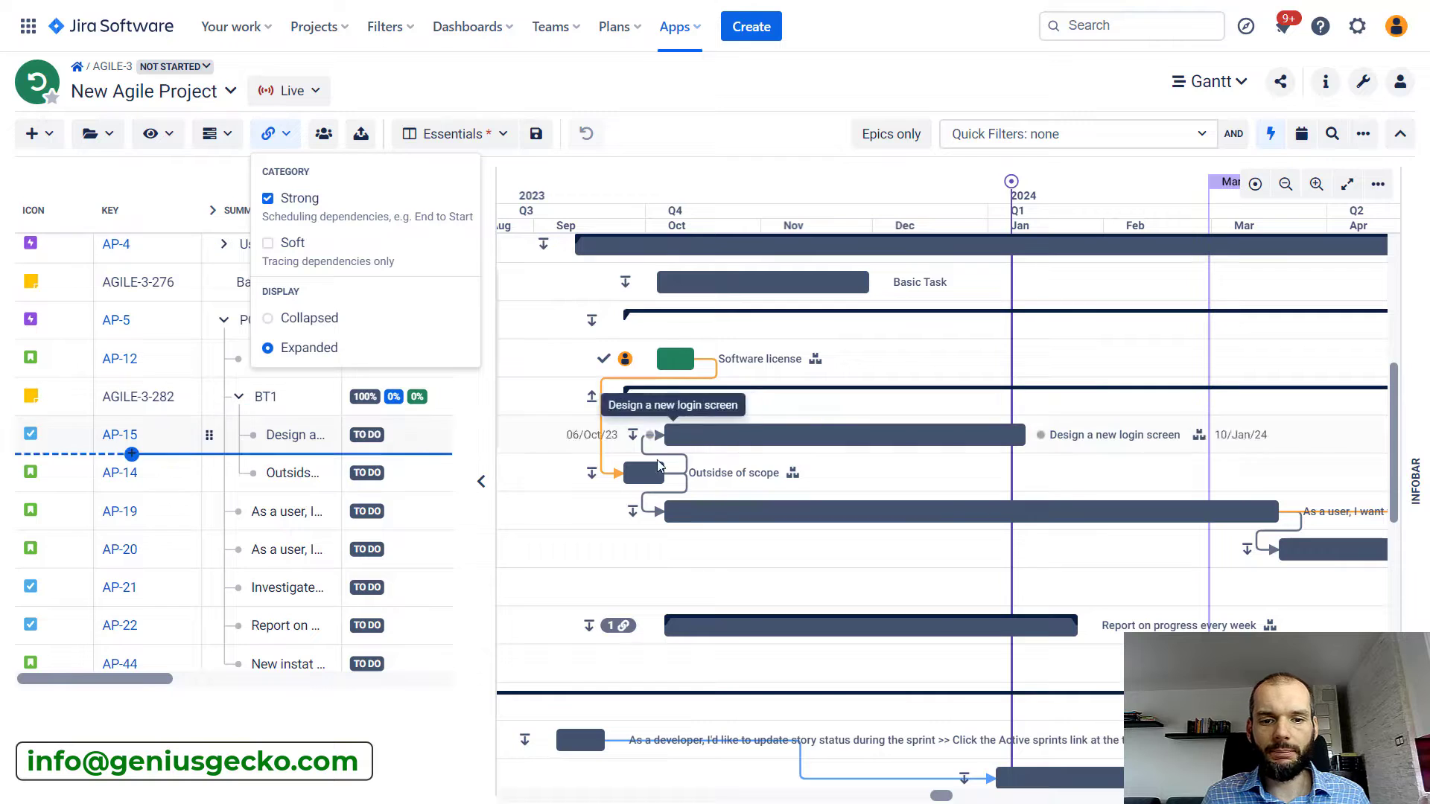
drag(665, 474, 700, 474)
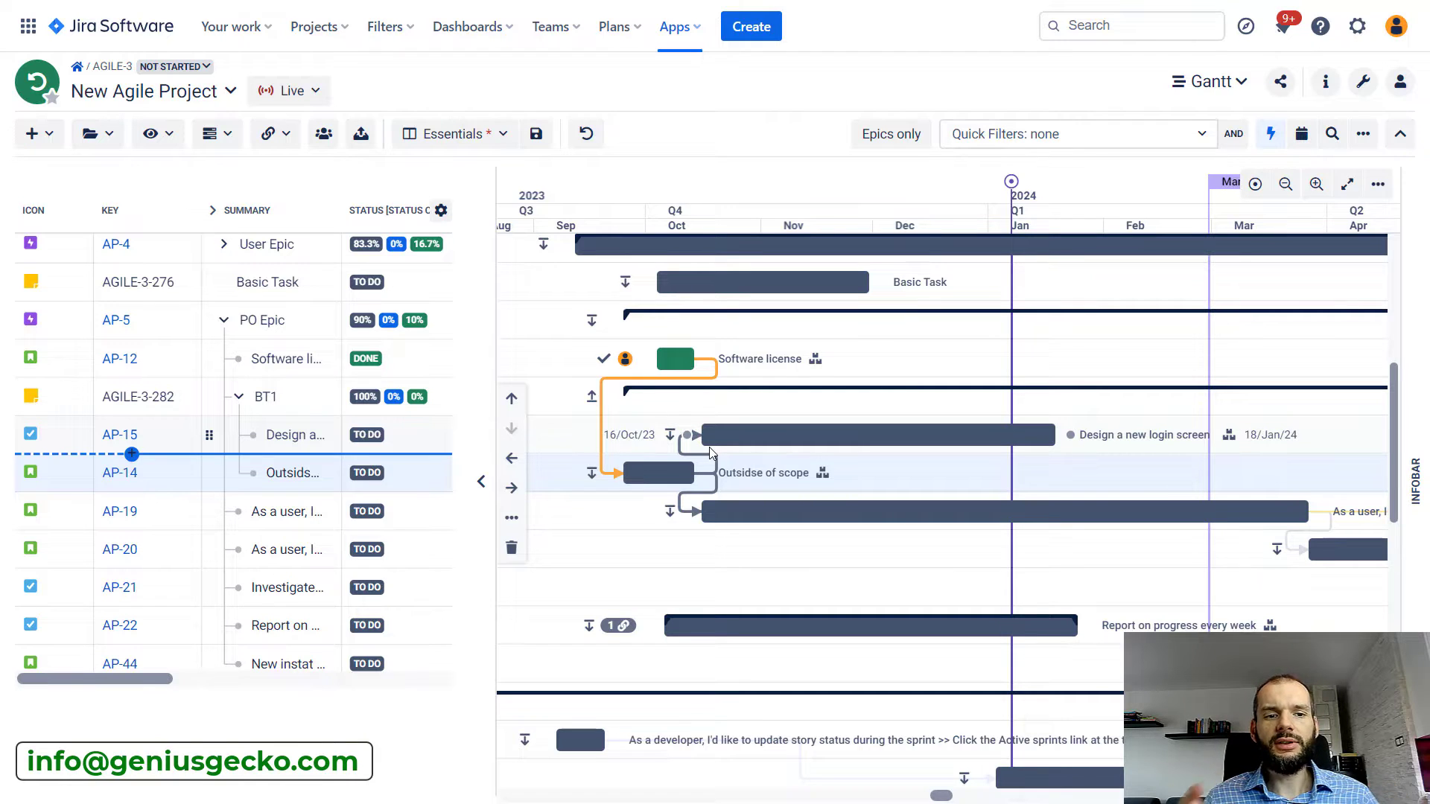
- Open issue AP-12 (Software license), review its linked issues by link type, and compare them with the Gantt chart's strong and soft dependency categories
click(272, 134)
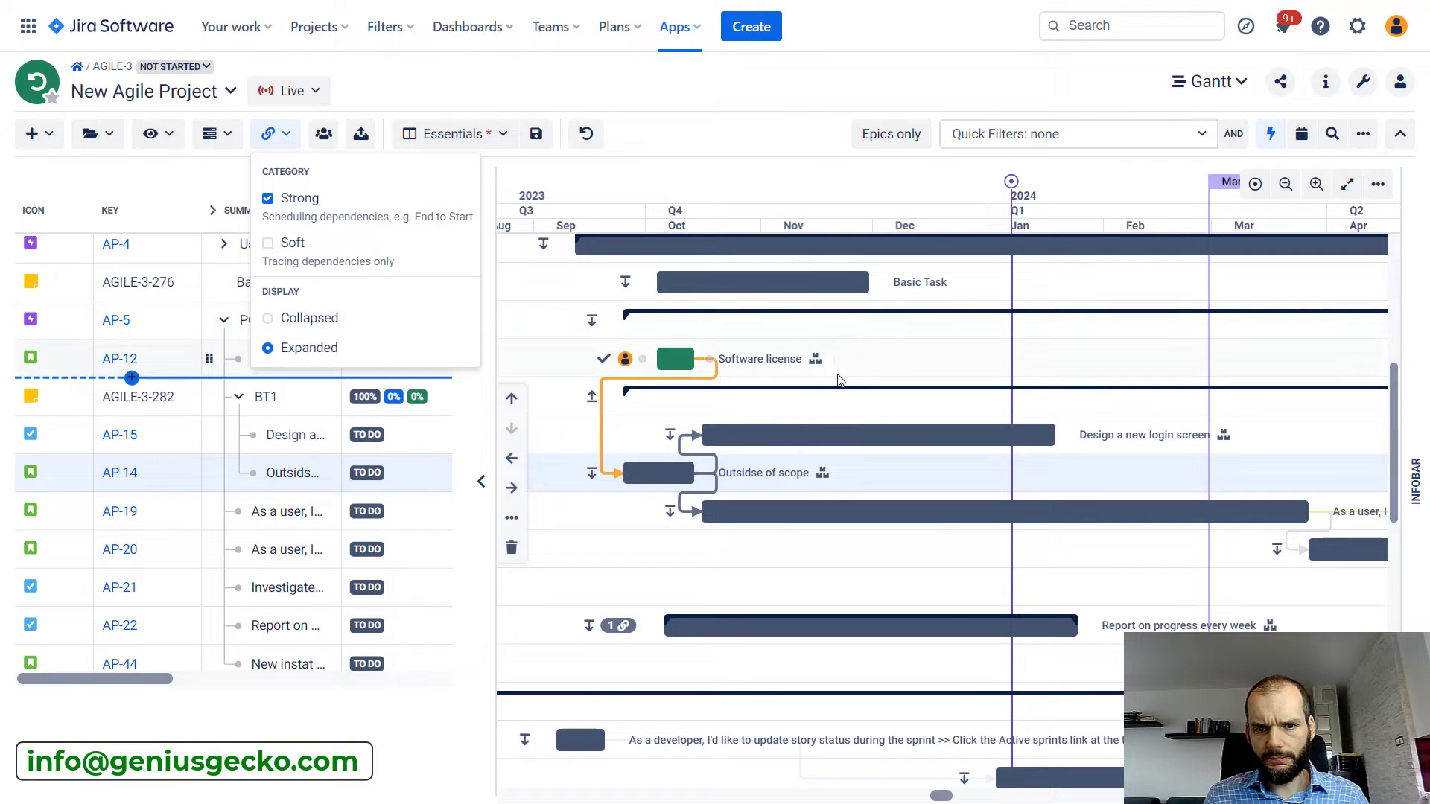
click(951, 359)
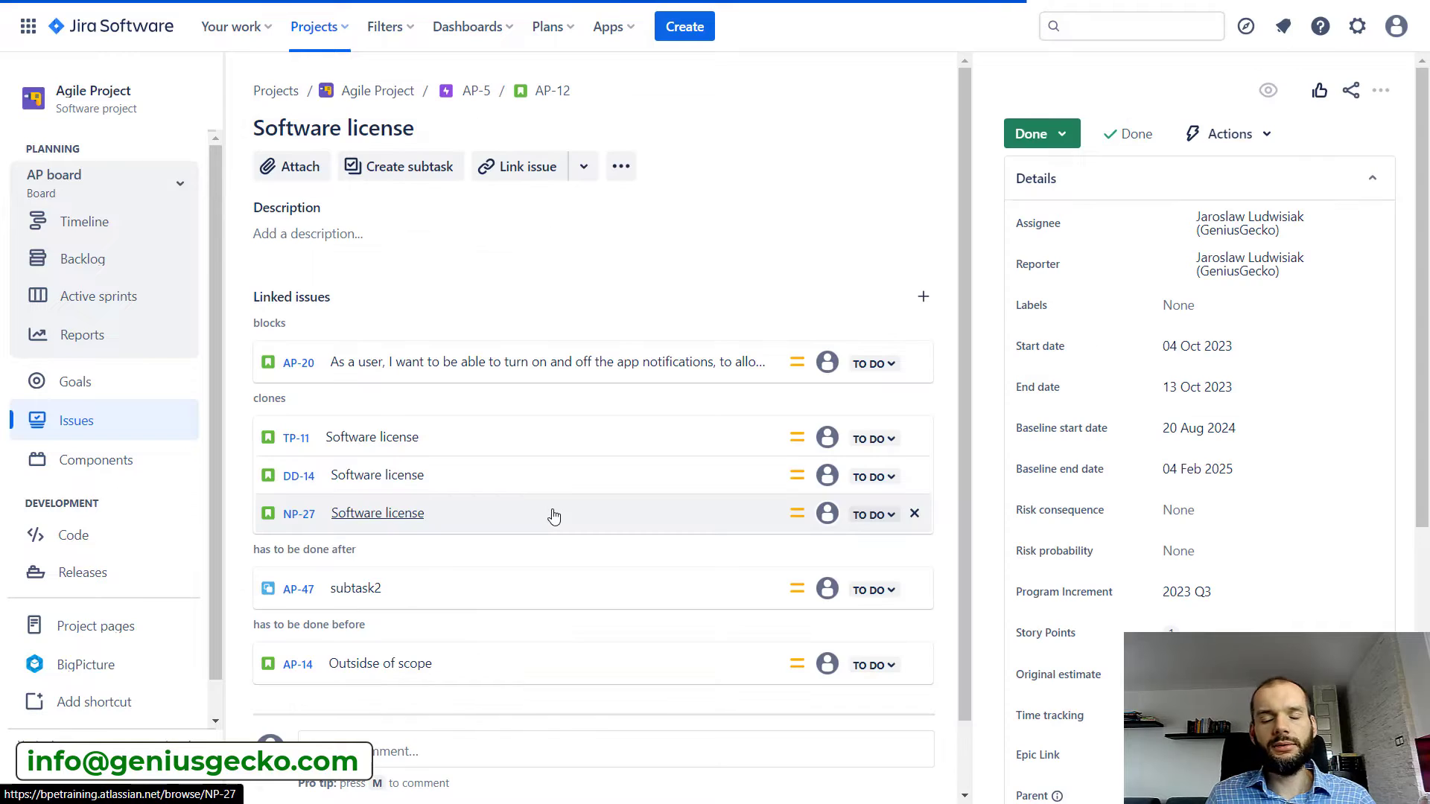
scroll(447, 484, down, 1)
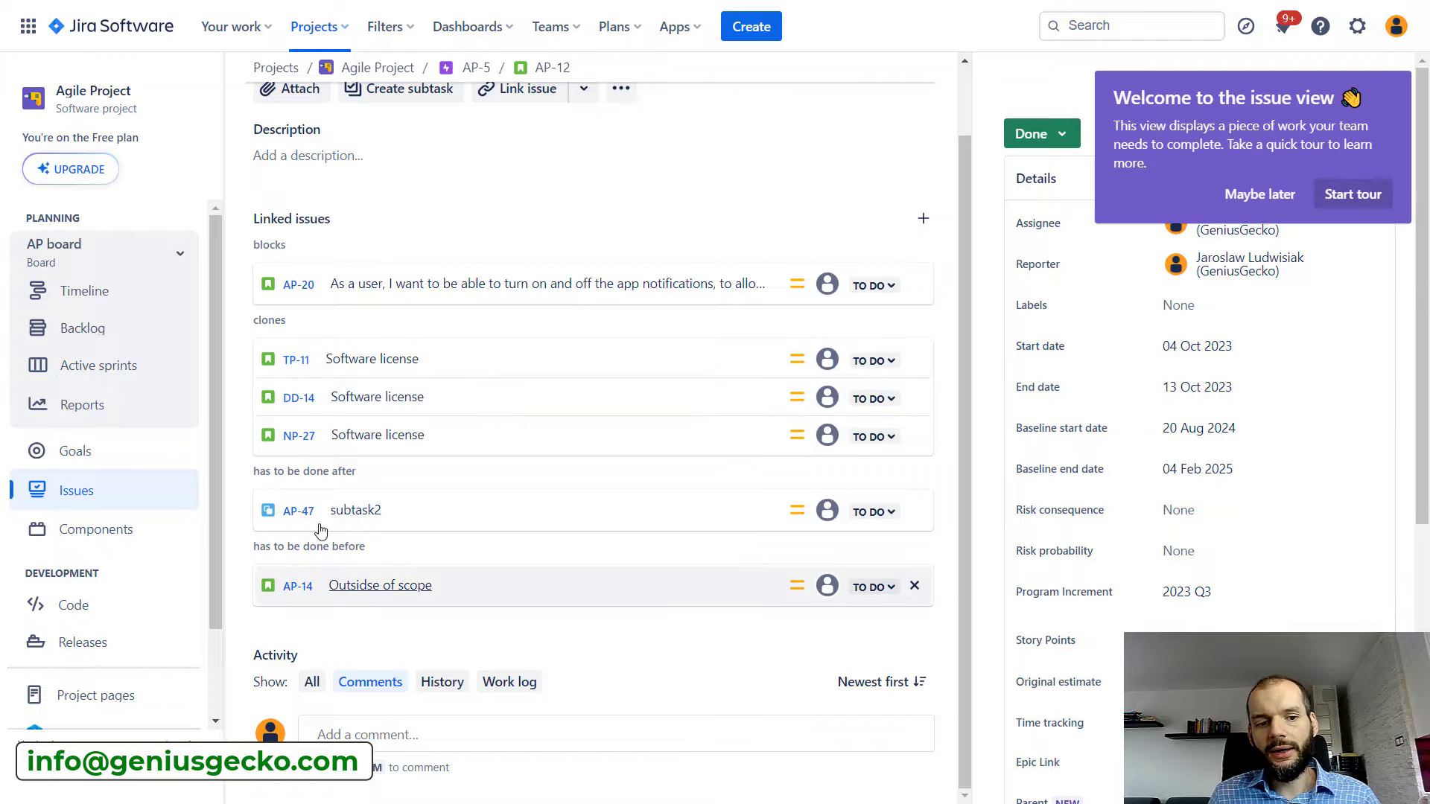
mouse_move(343, 520)
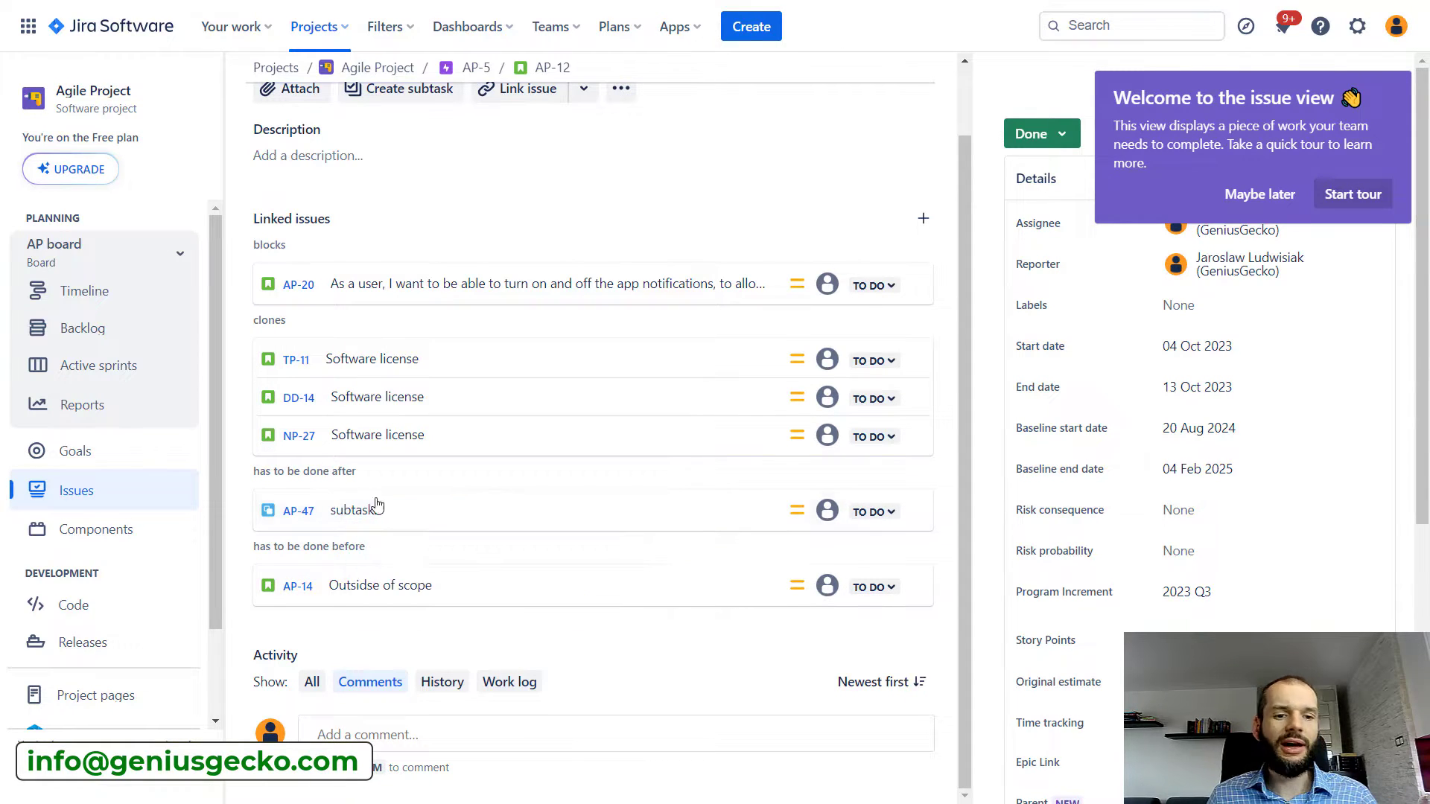
mouse_move(394, 507)
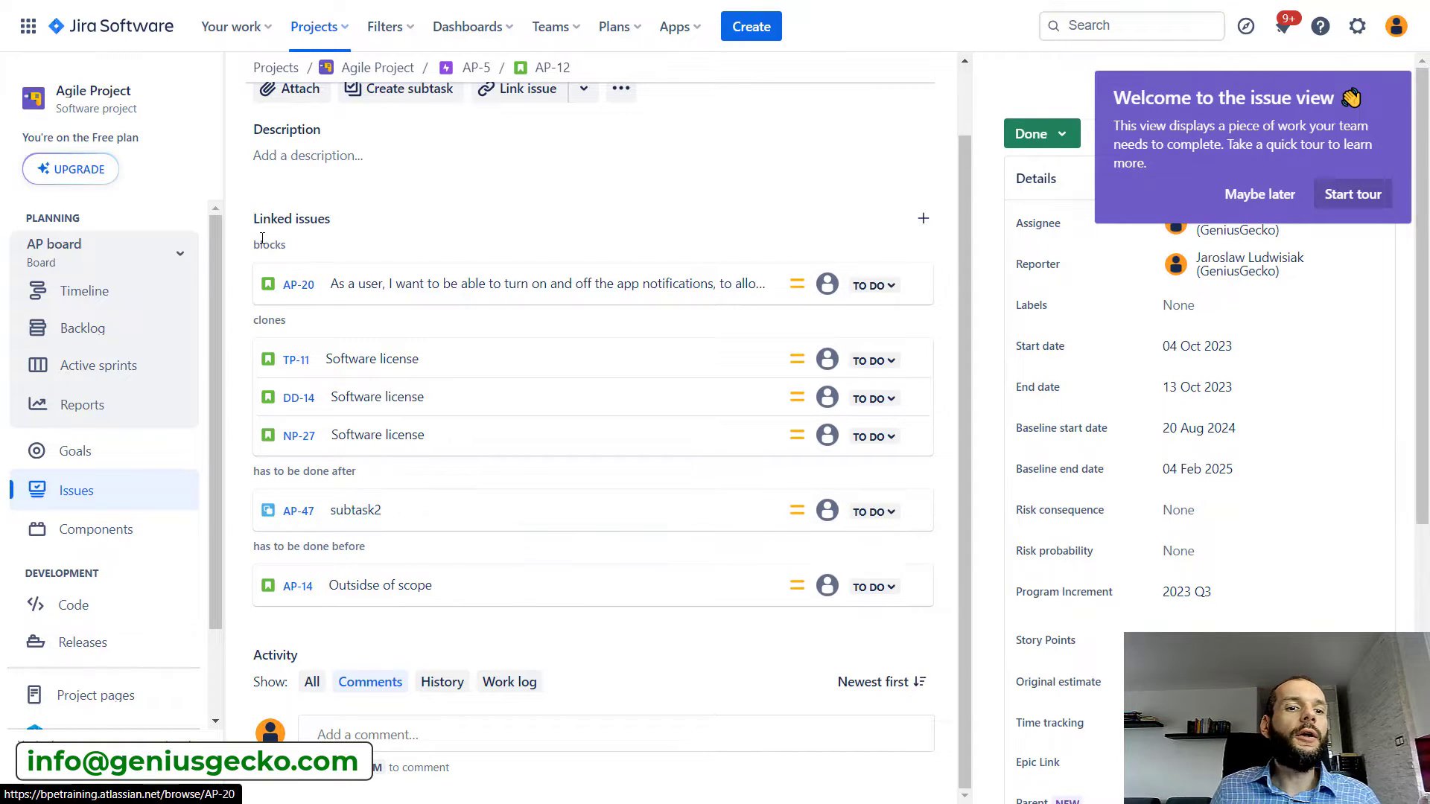
drag(260, 244, 305, 247)
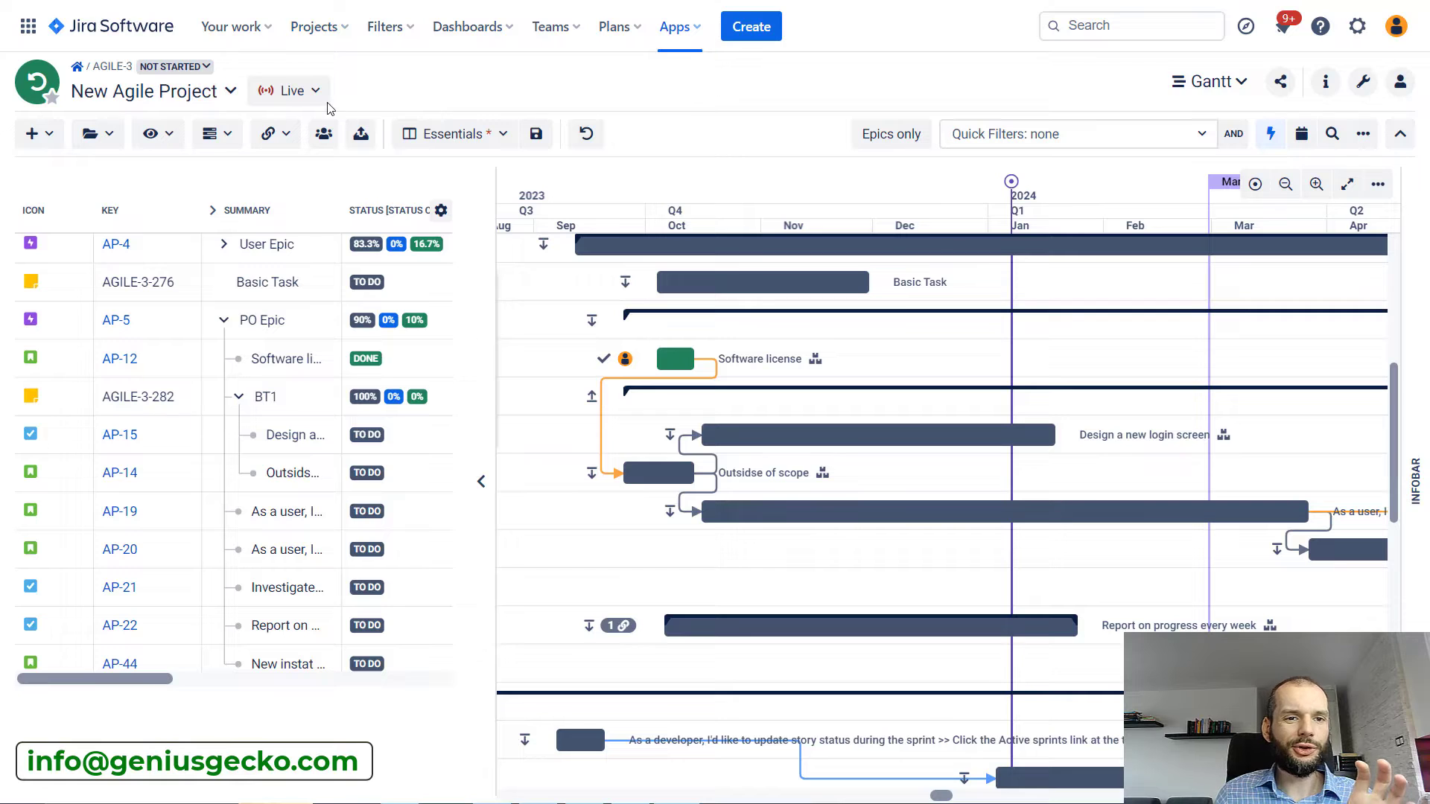
click(280, 141)
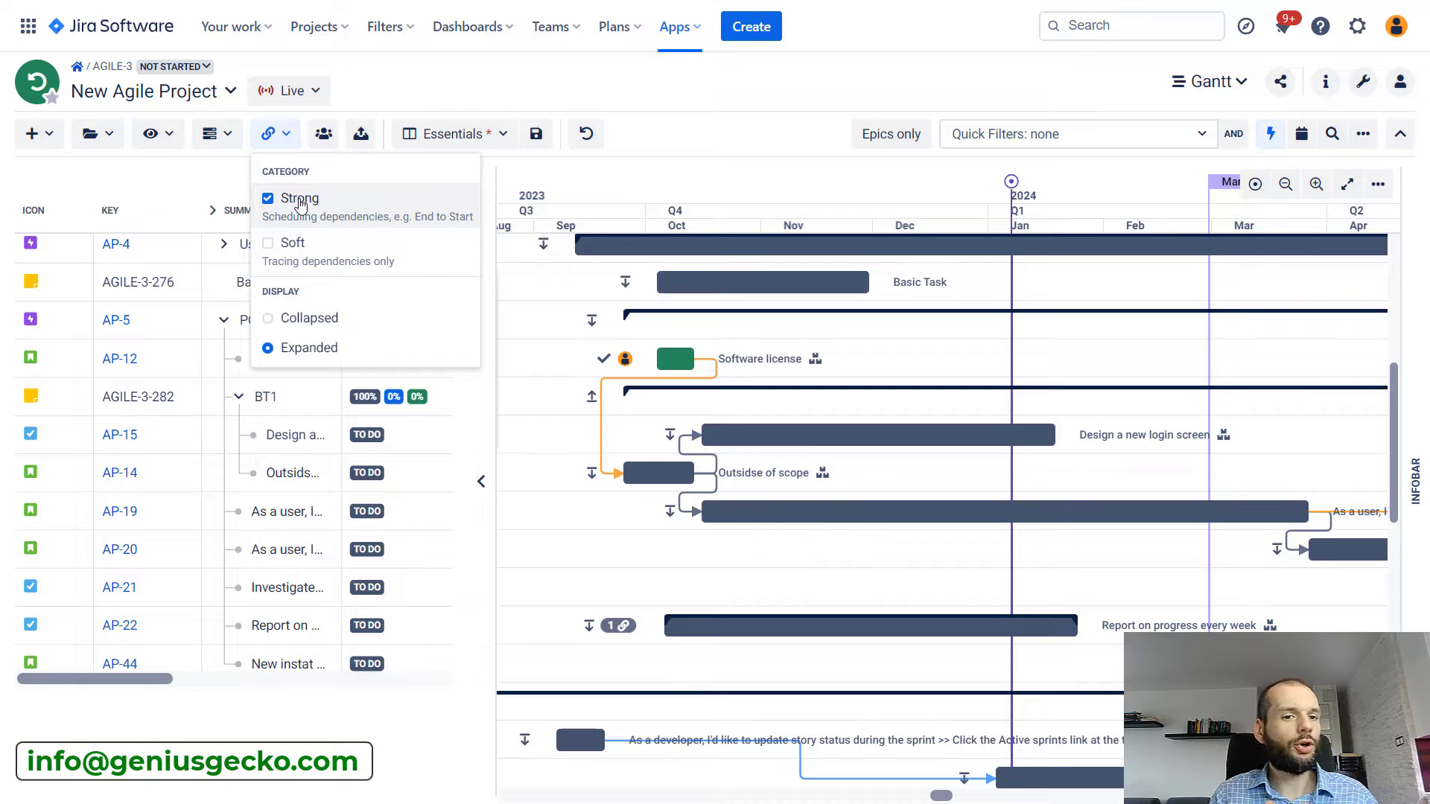
click(680, 133)
- Try to shift the Outsidse of scope task (AP-14) along the Gantt timeline
mouse_move(609, 477)
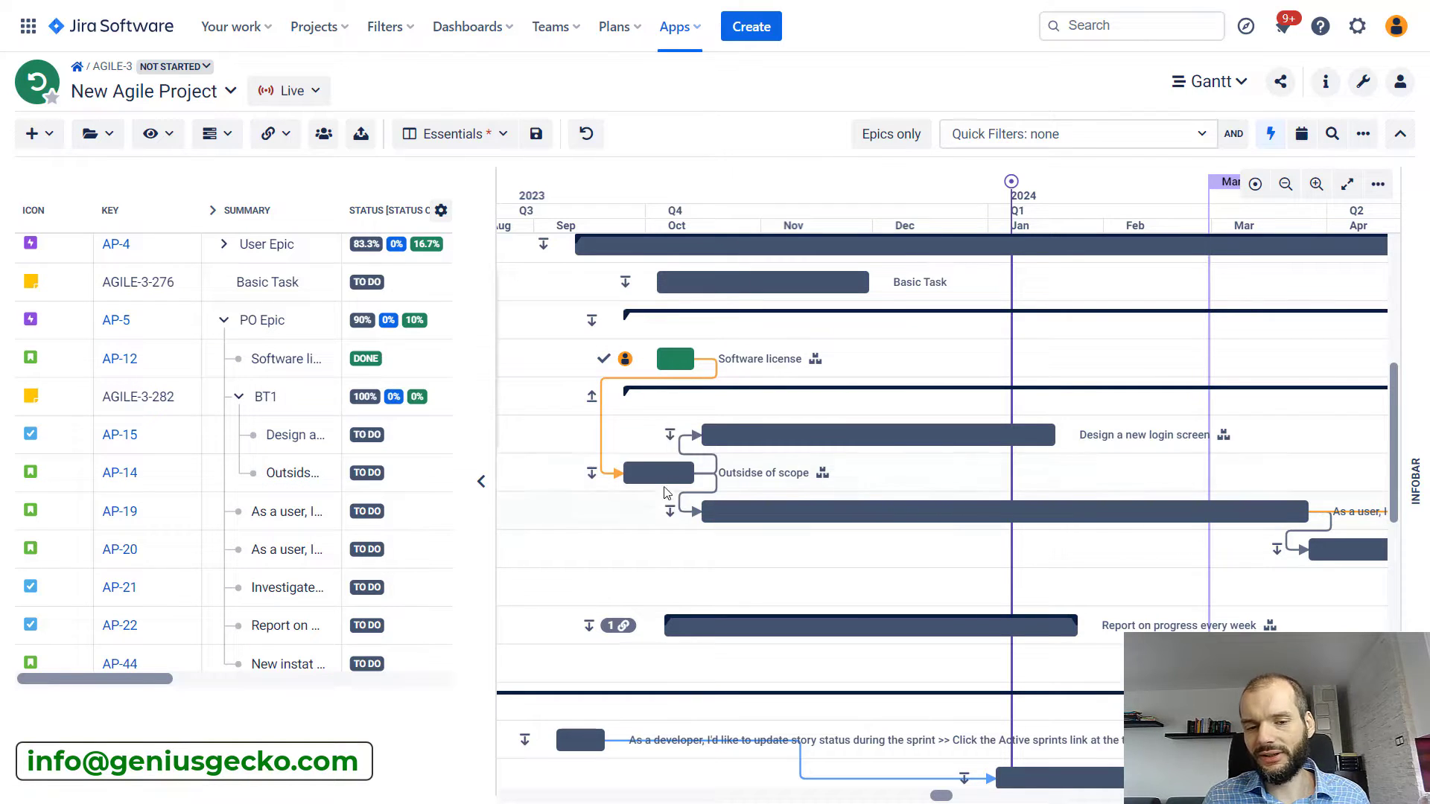
drag(664, 474, 727, 462)
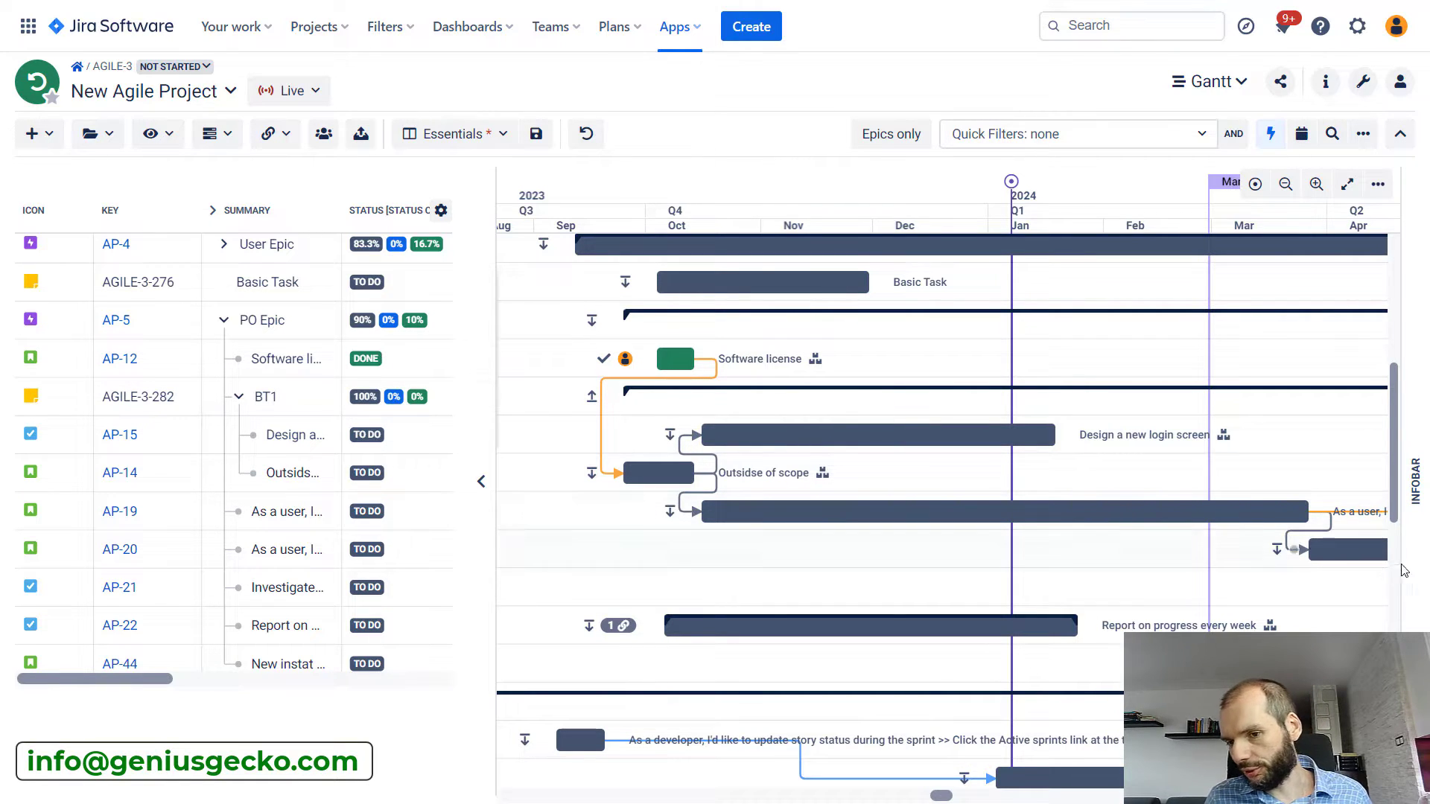
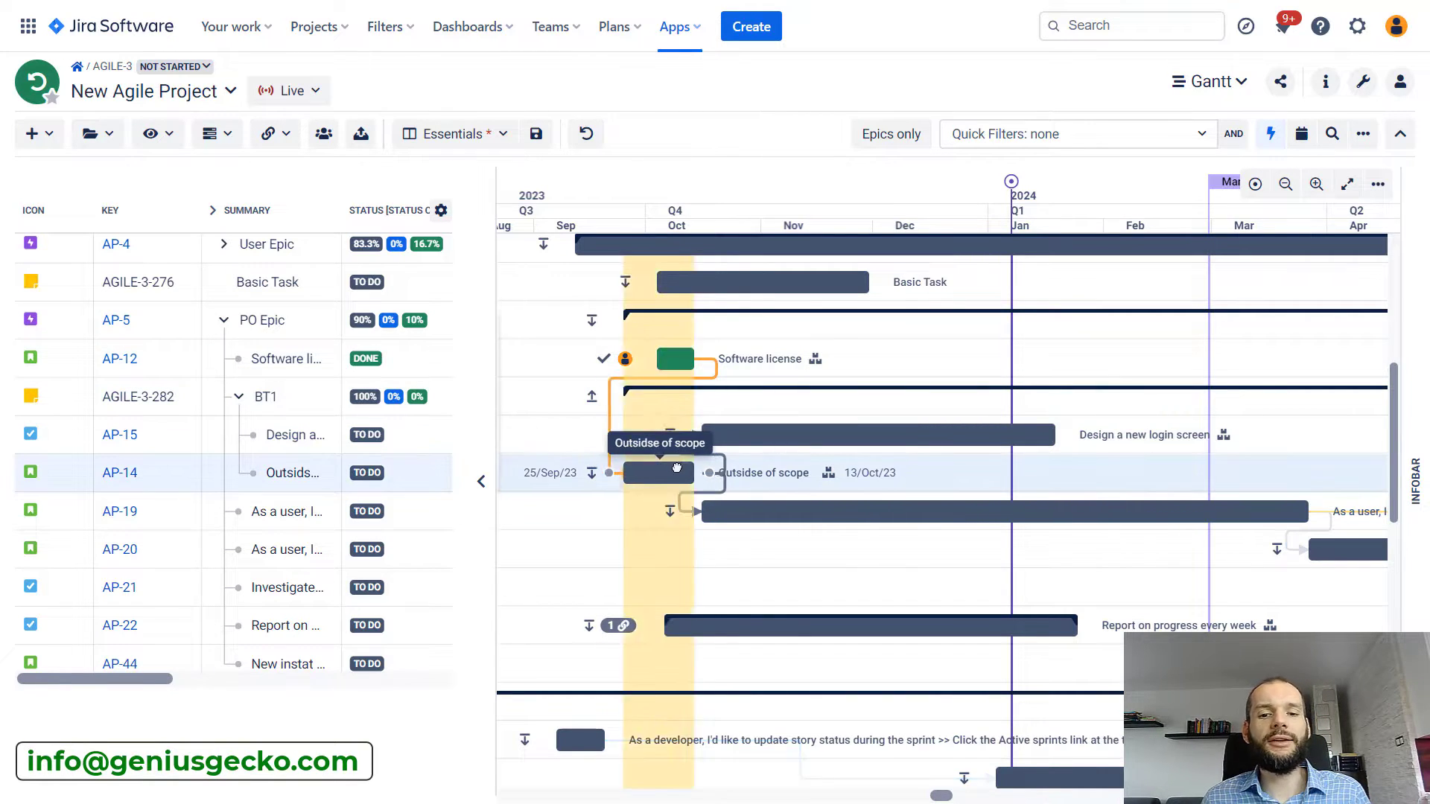
drag(677, 468, 651, 450)
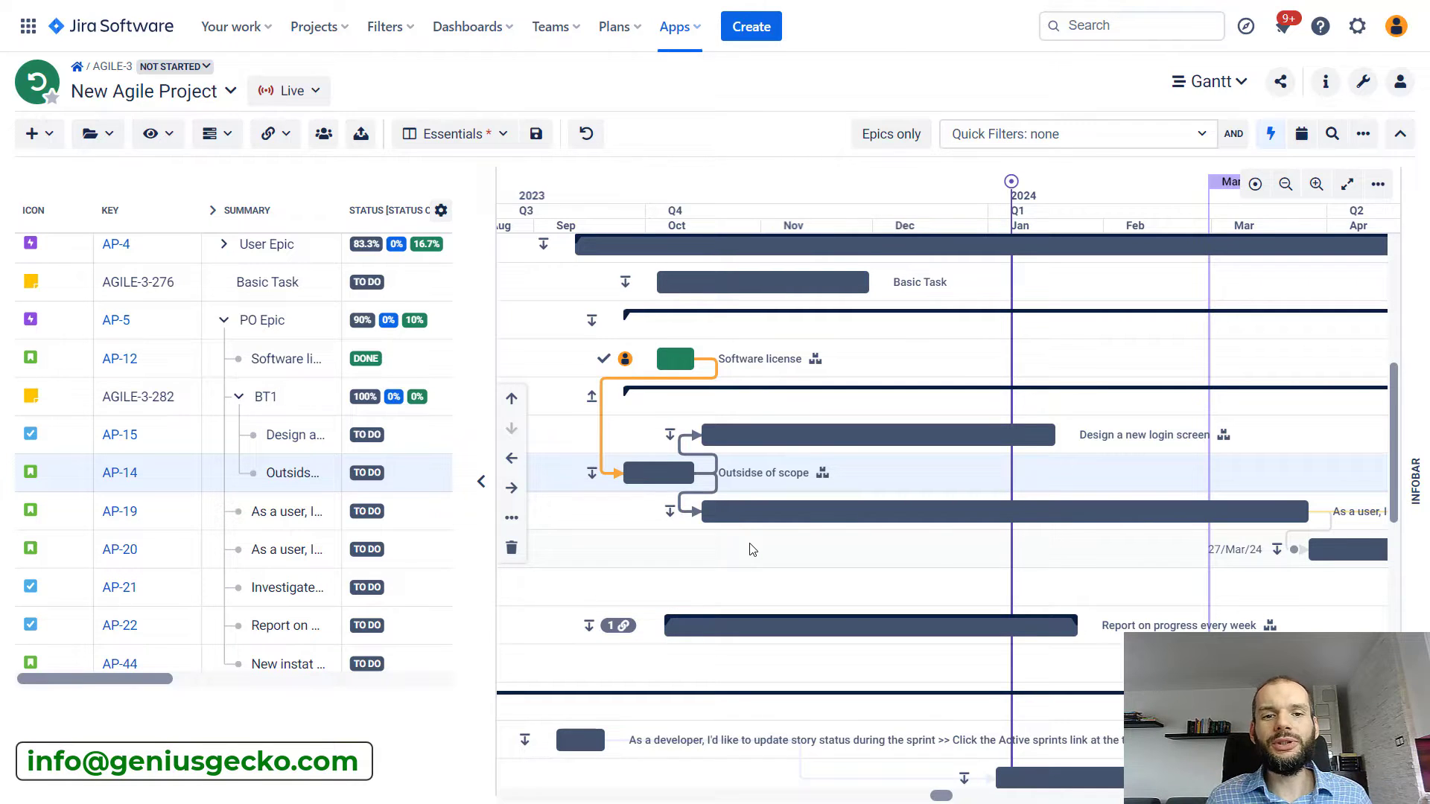
- Examine the details of the dependency from Outsidse of scope (AP-14) to Design a new login screen (AP-15)
click(695, 459)
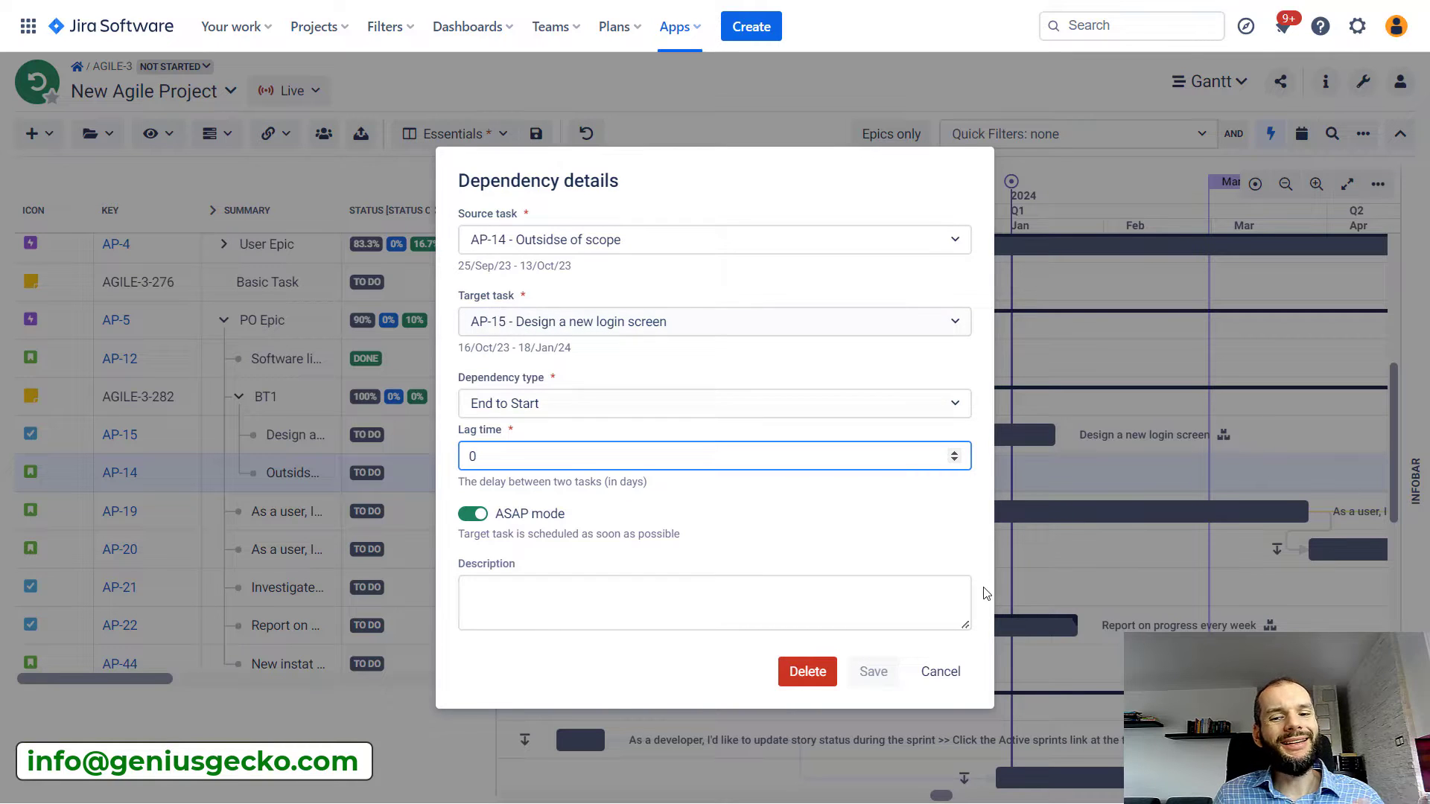
click(941, 675)
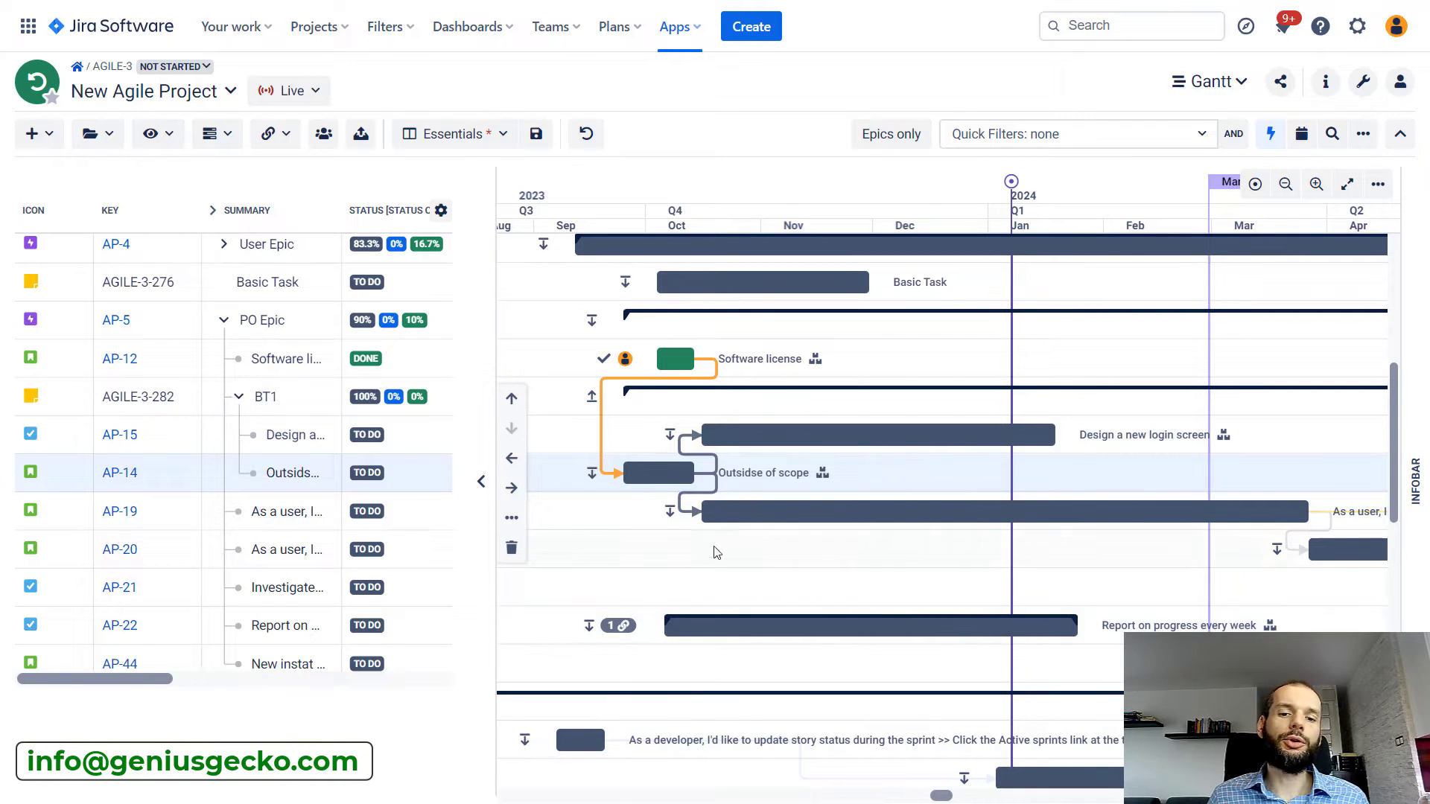
- Set the lag time of the End to Start dependency from AP-14 to AP-15 to 3 days, save it, and recheck the task dates
click(696, 462)
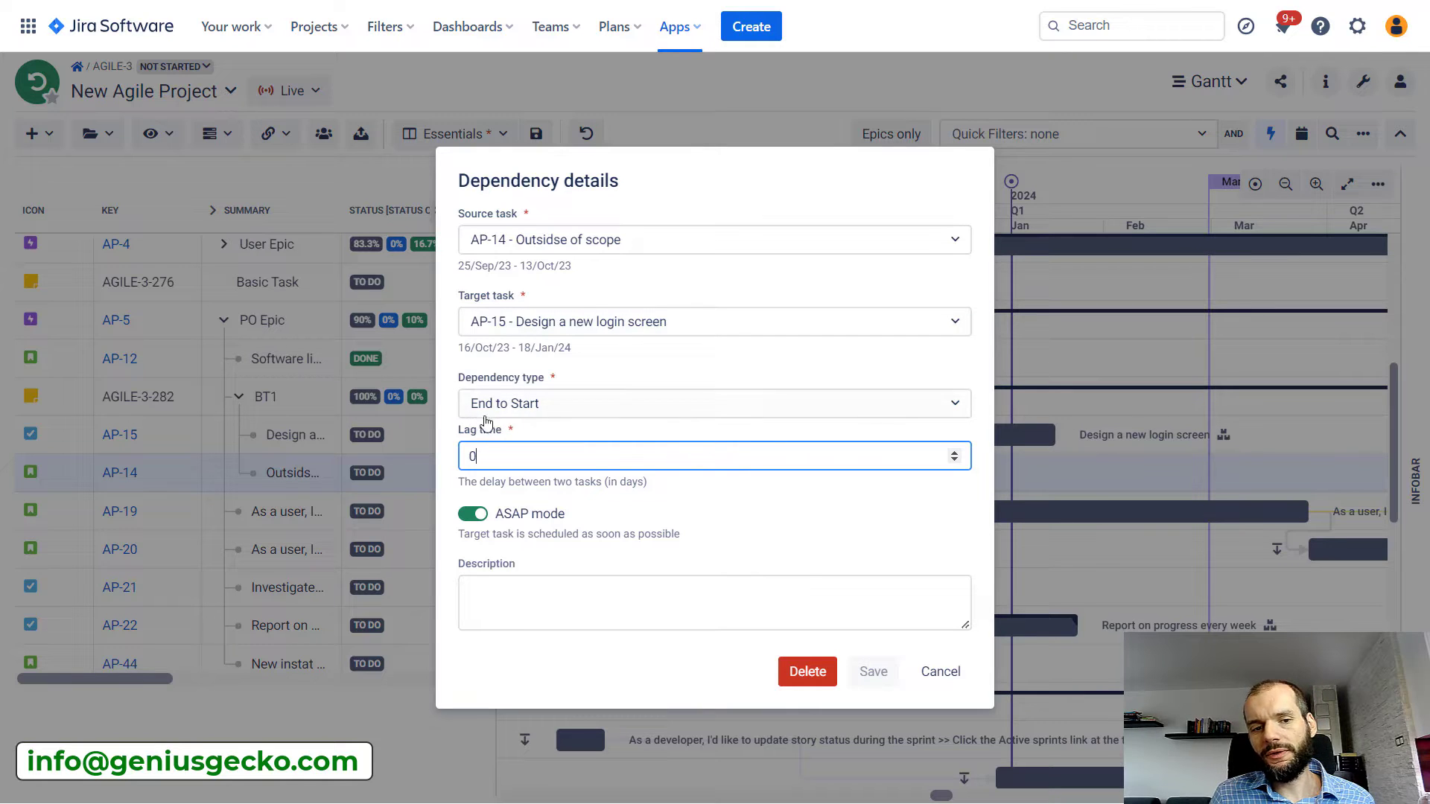
click(506, 403)
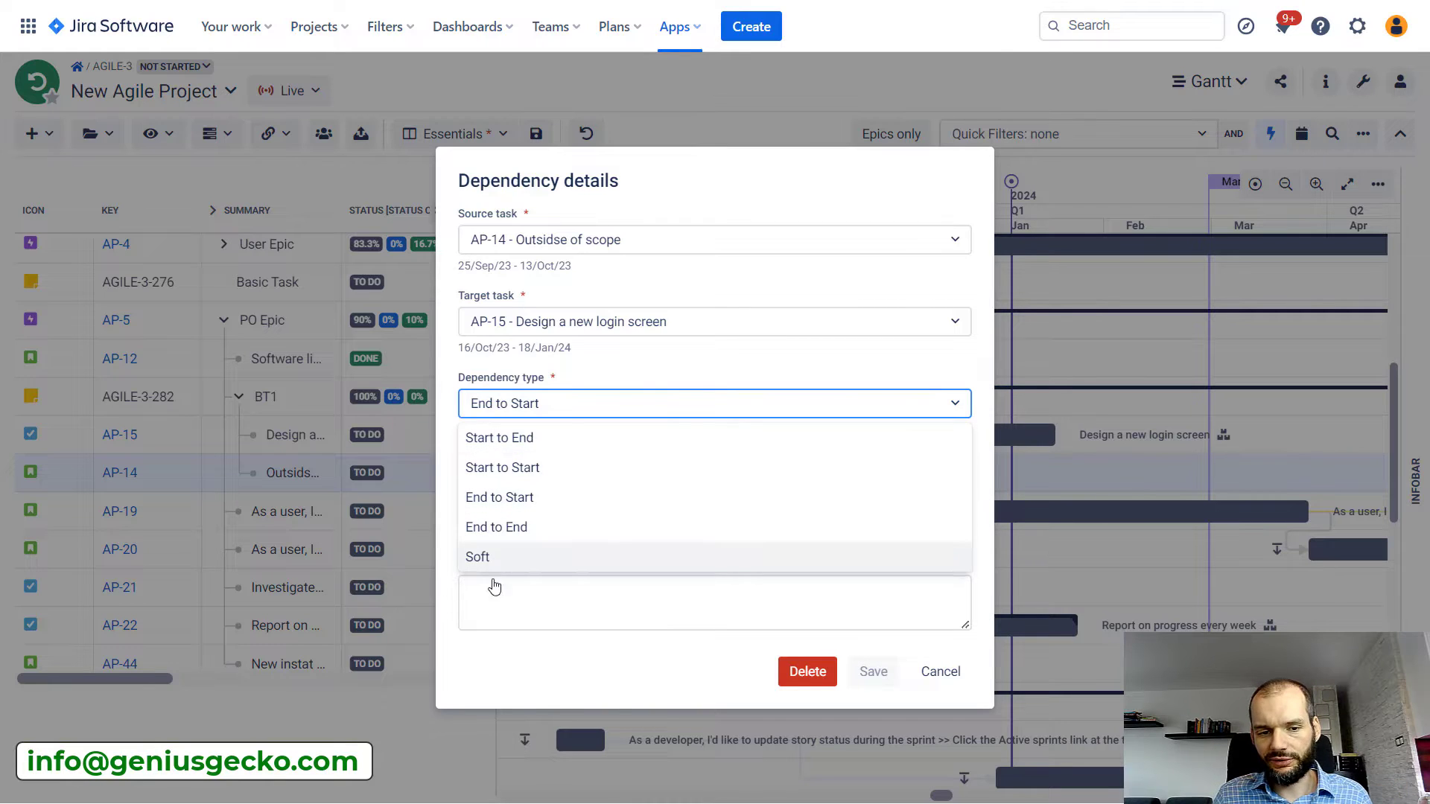
click(513, 679)
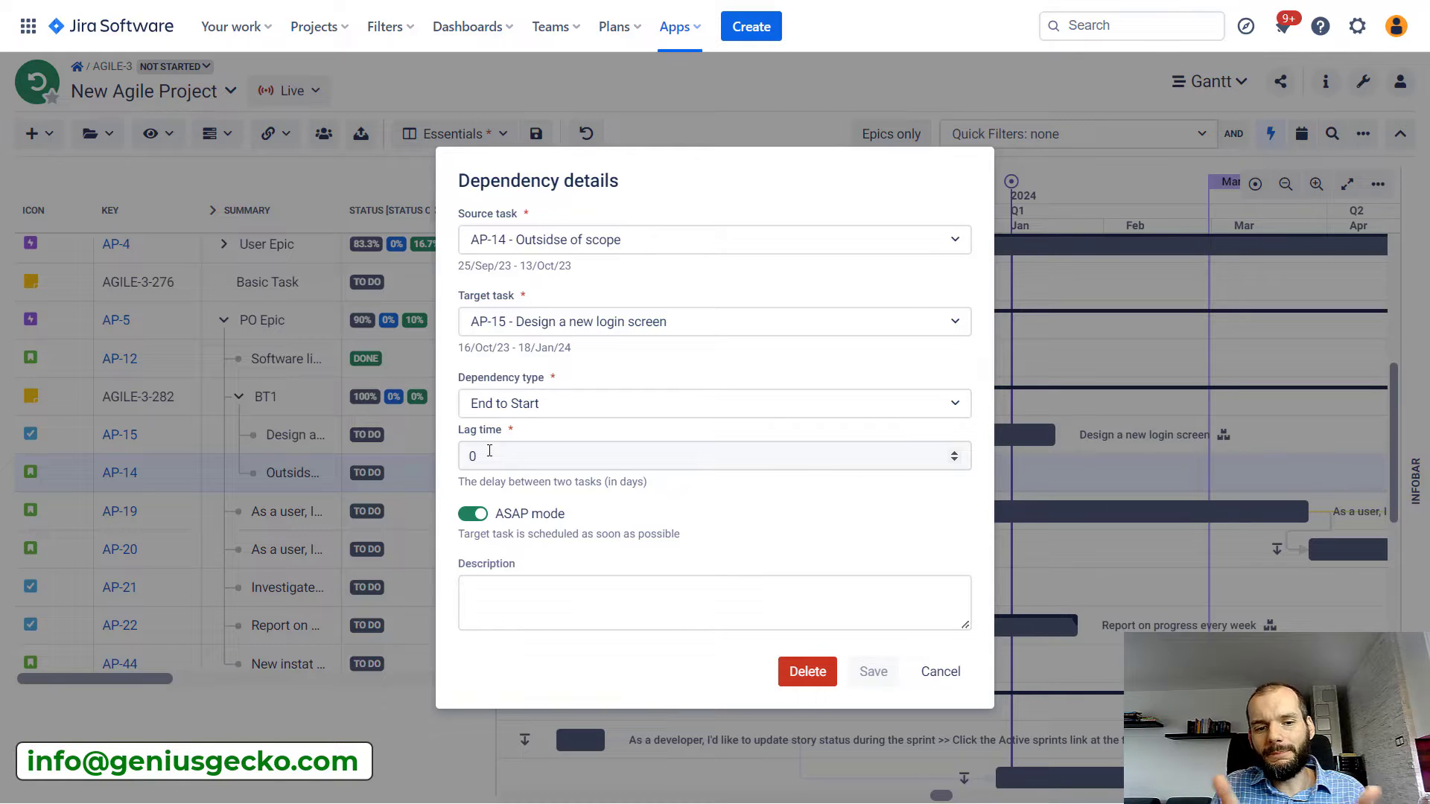
click(489, 450)
double_click(489, 450)
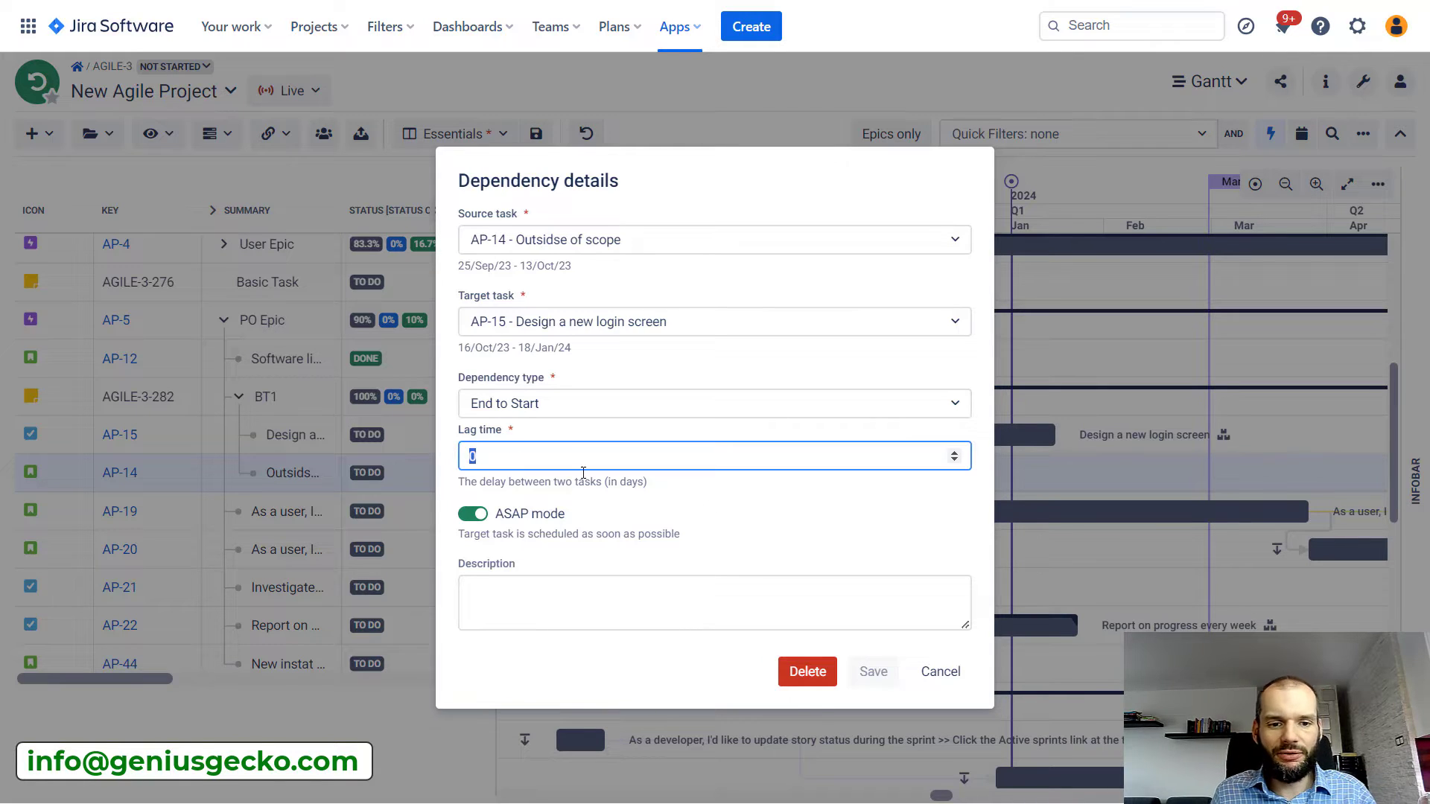
text(3)
click(870, 672)
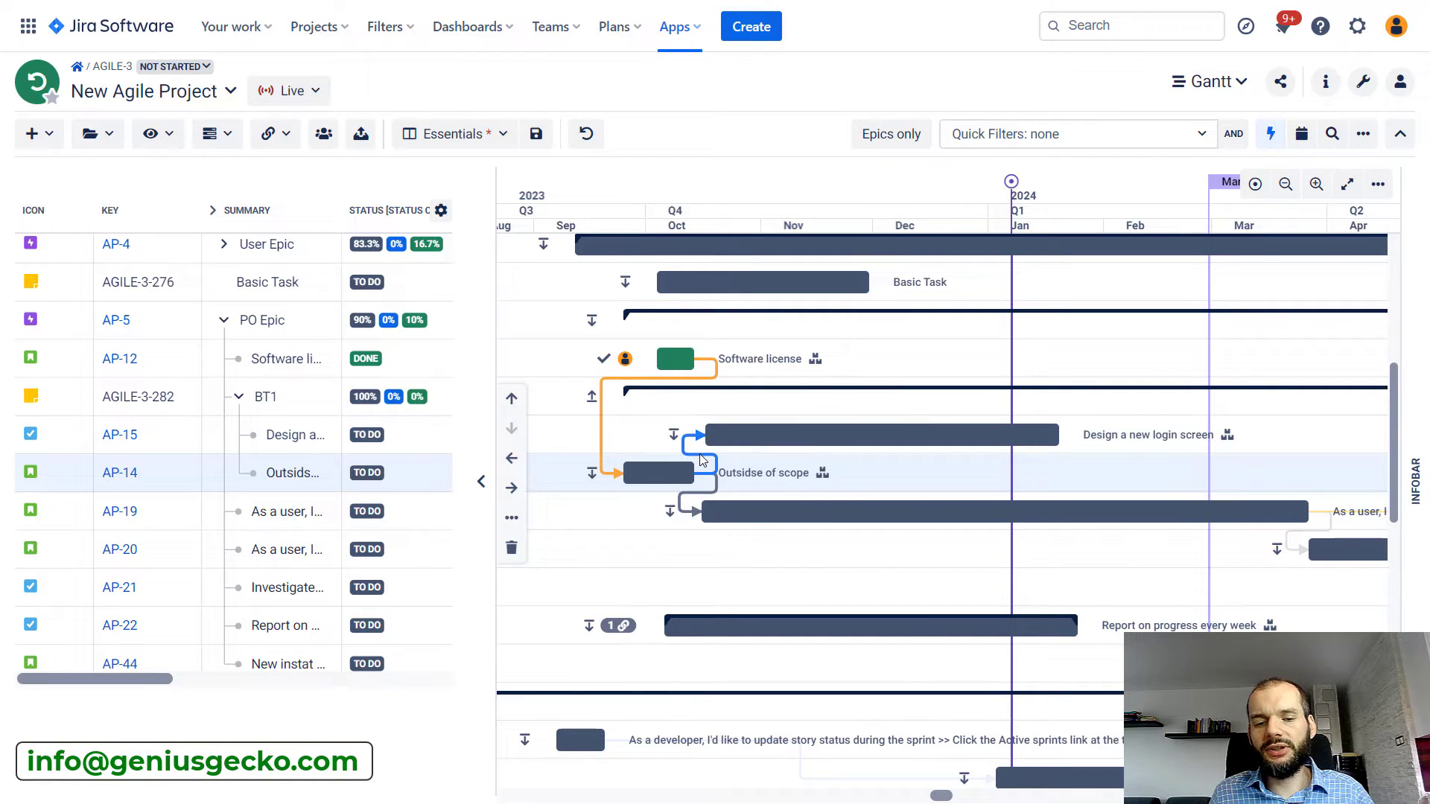
click(700, 460)
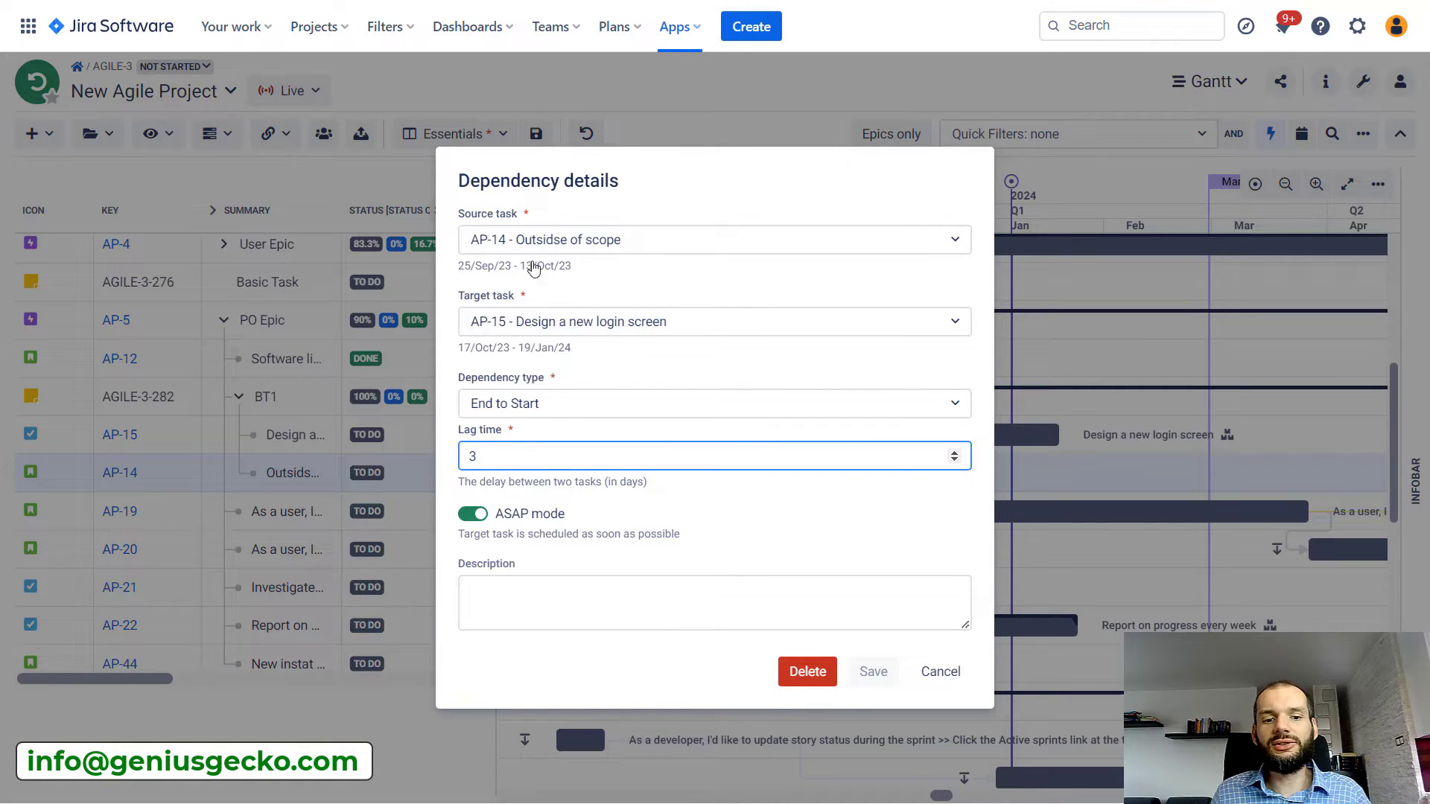
click(939, 672)
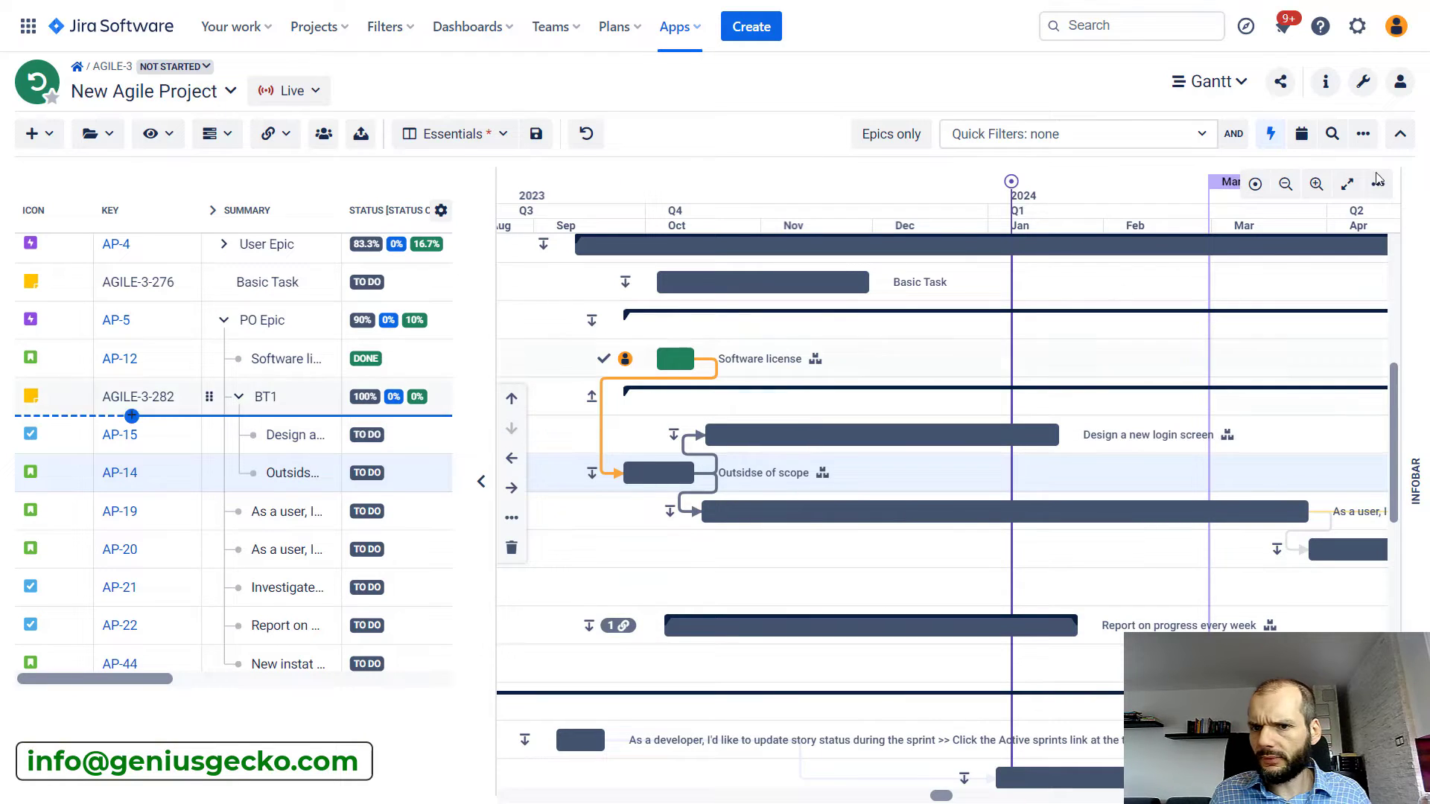
- Set the lag time of the dependency between Outsidse of scope (AP-14) and Design a new login screen (AP-15) to 7 days and save it
click(1319, 184)
click(1318, 184)
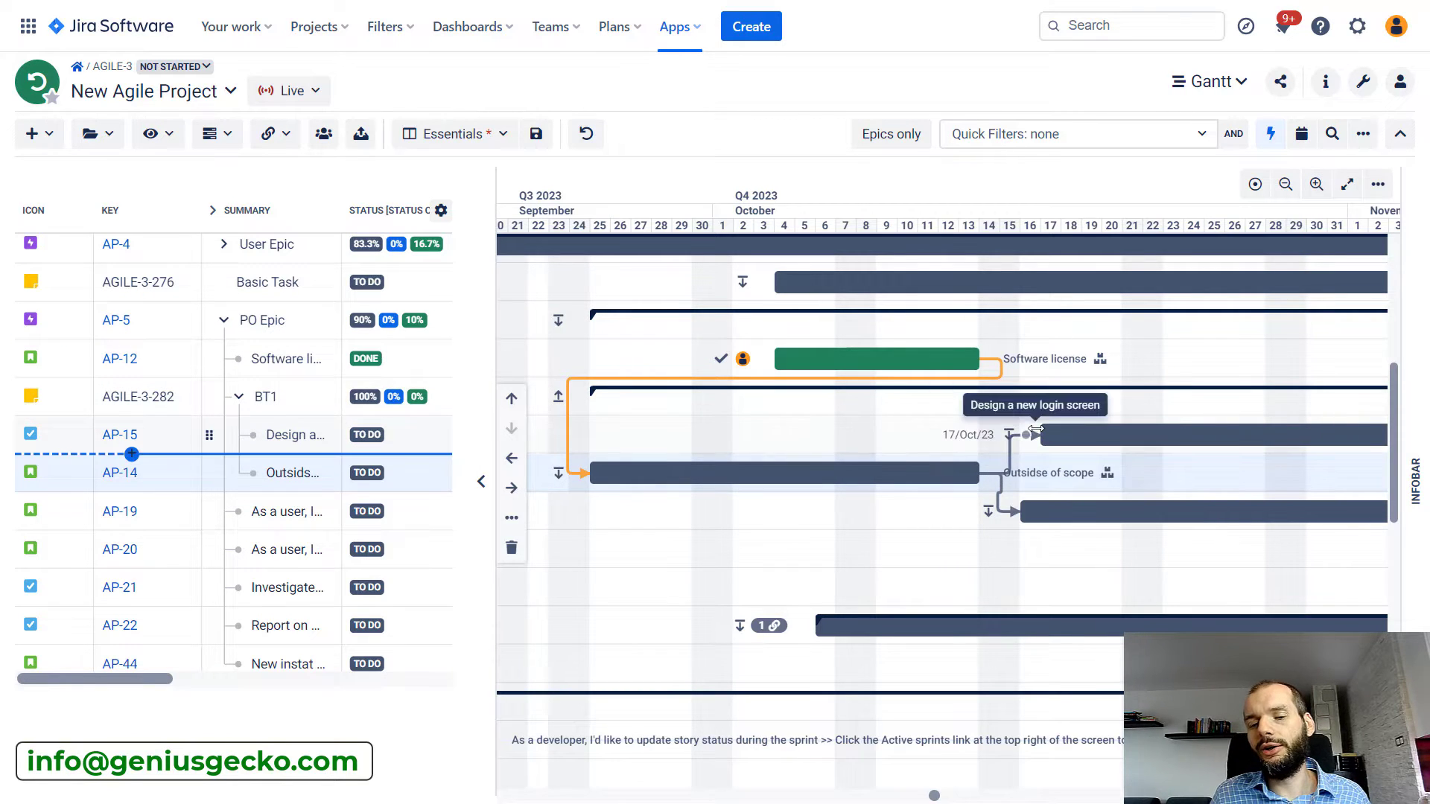
click(1021, 441)
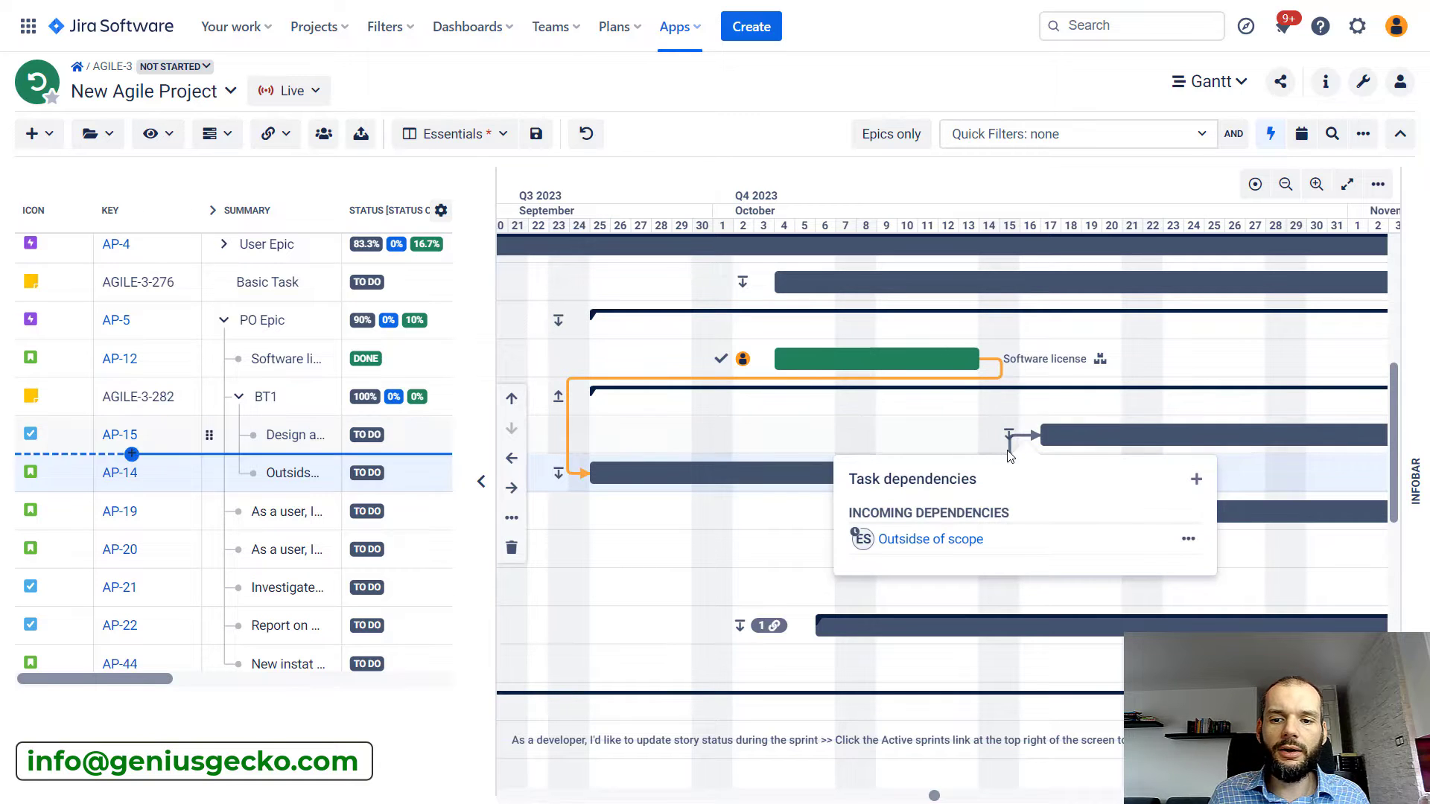
click(930, 539)
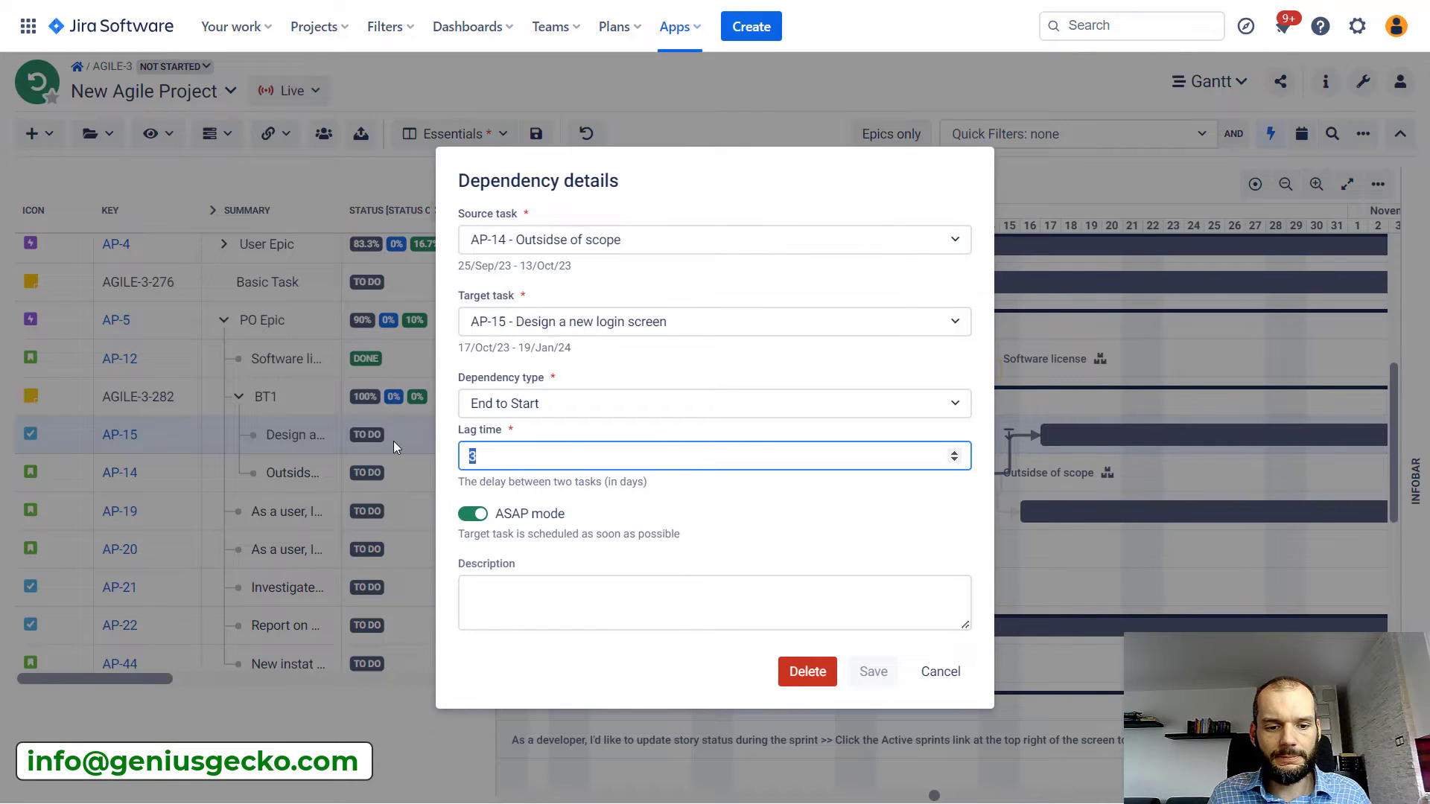
text(7)
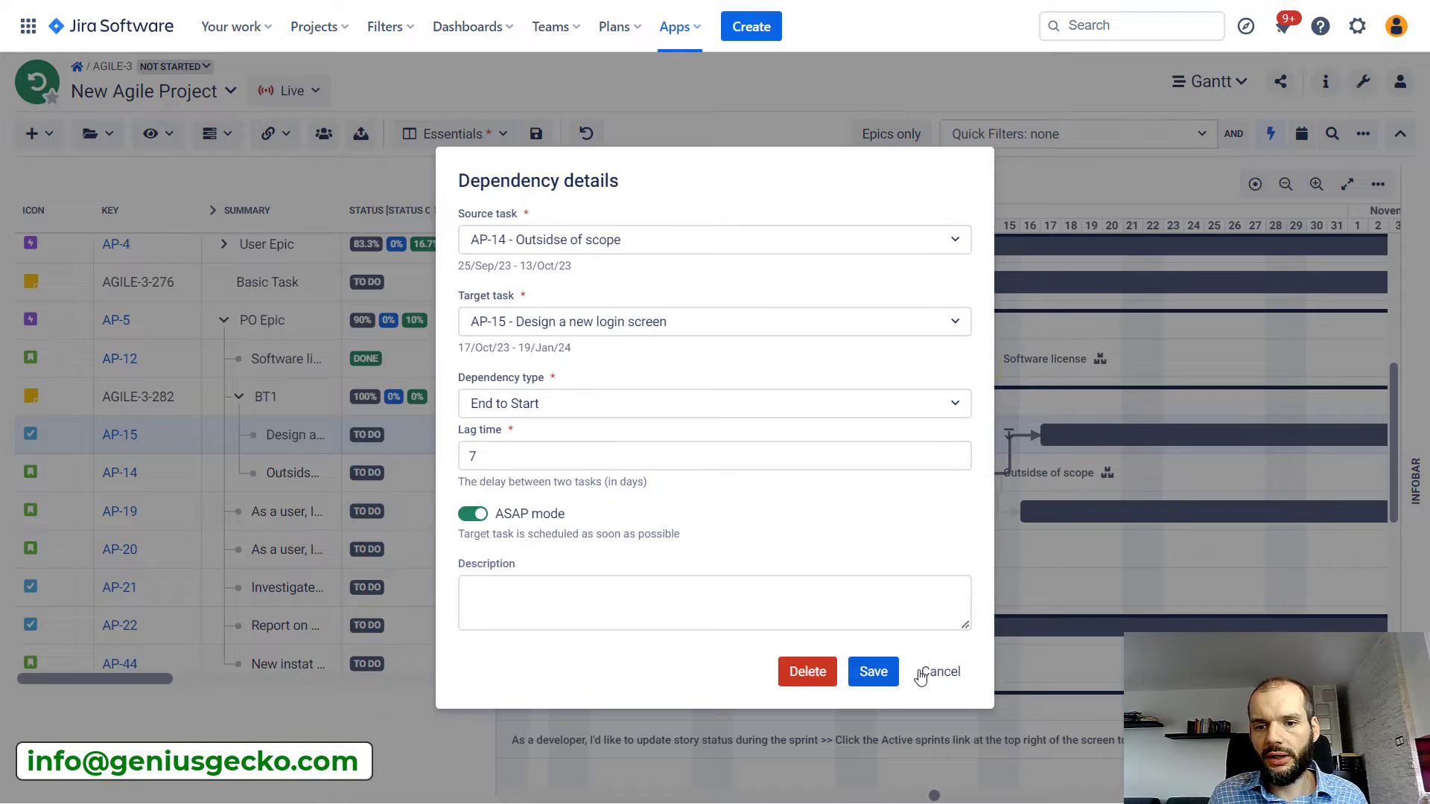
click(921, 673)
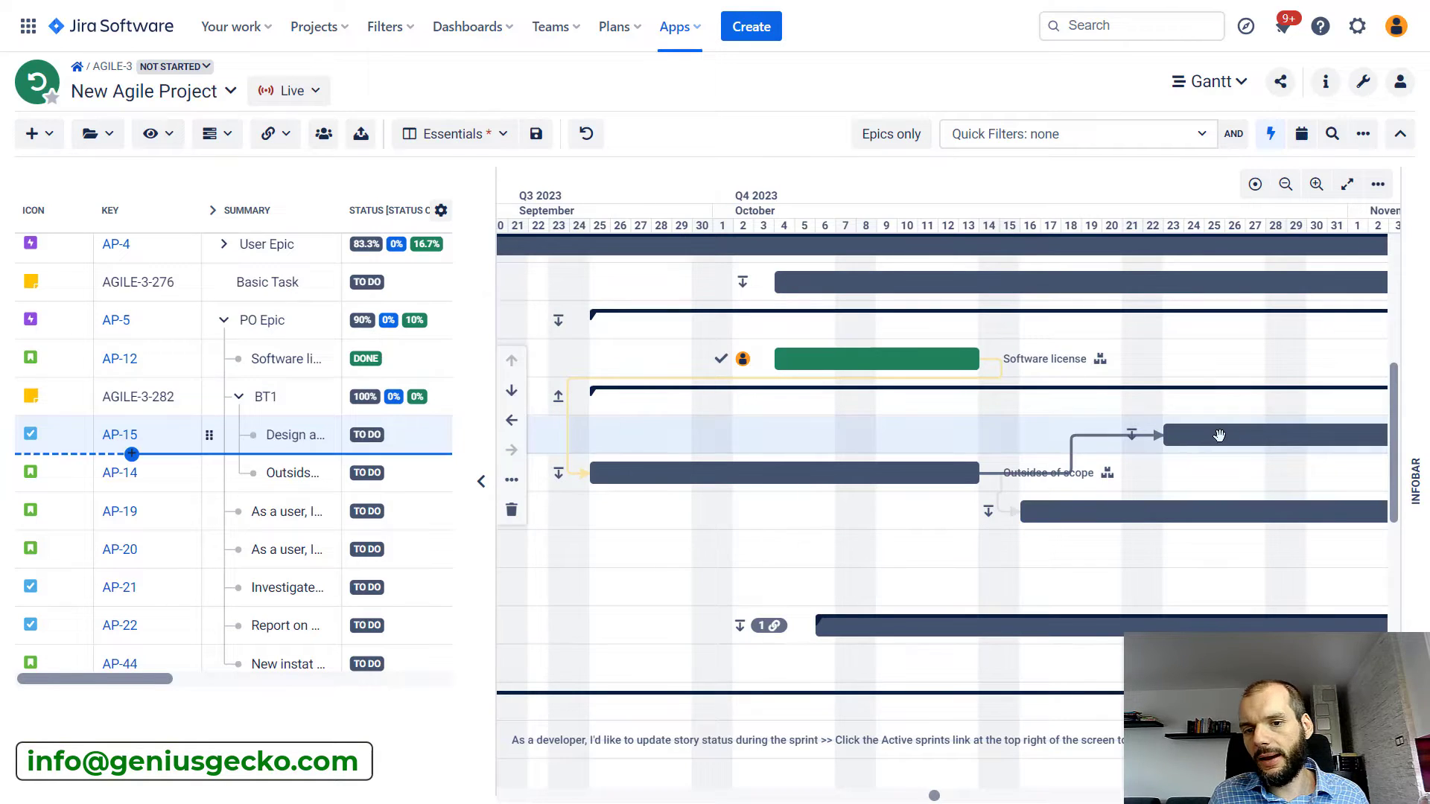
click(1285, 184)
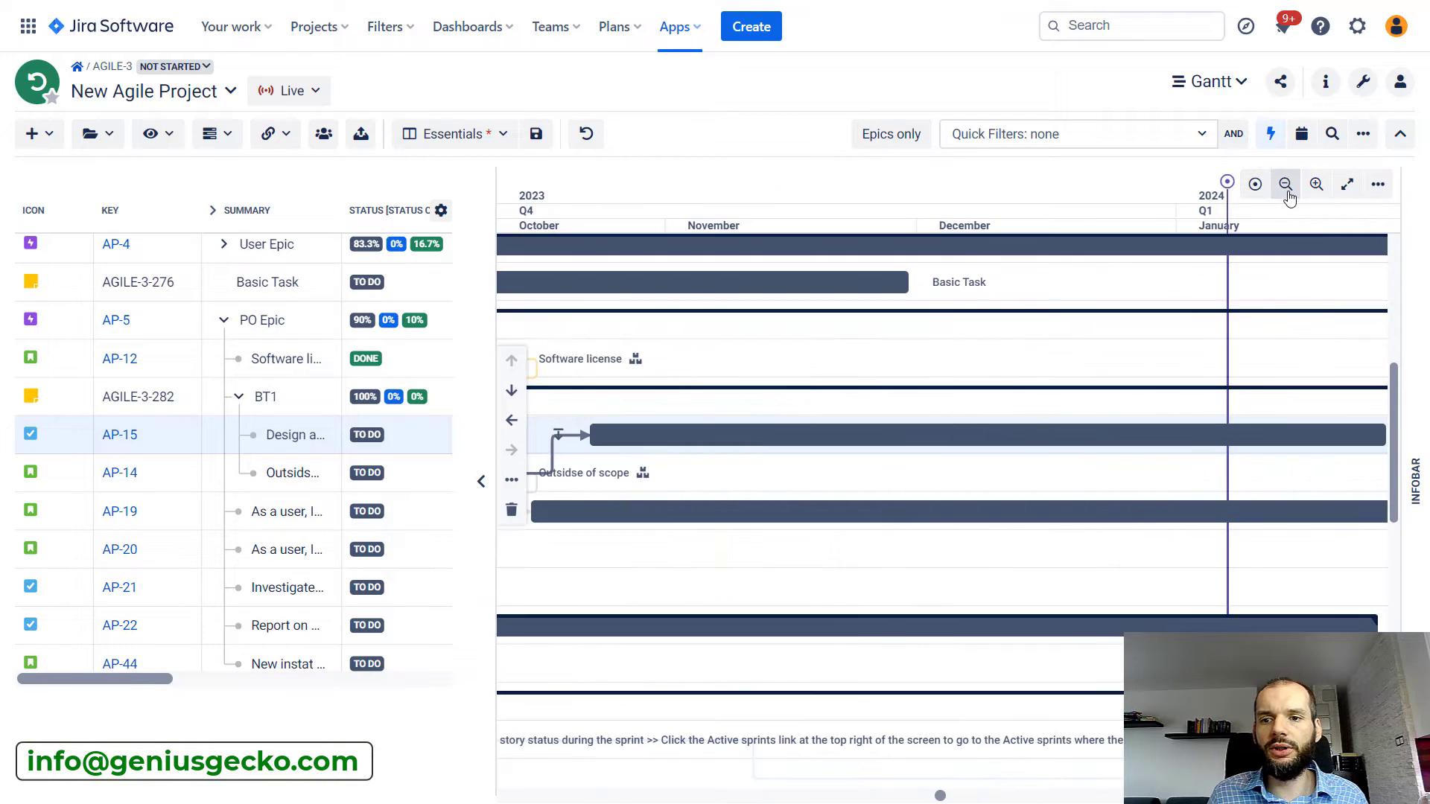
click(1288, 193)
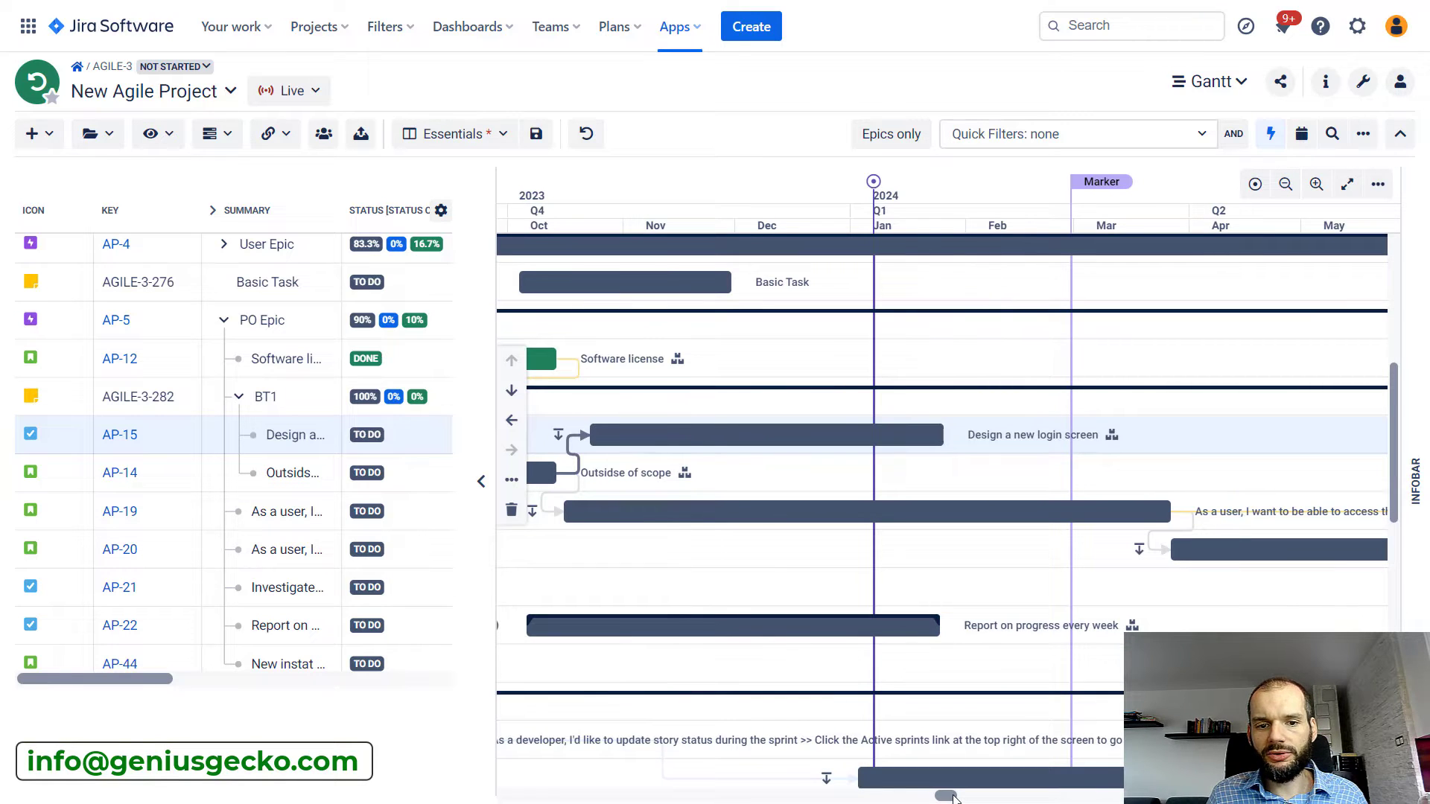
- Review the lag time and description fields of the AP-14 to AP-15 dependency, and close its details without saving
scroll(952, 796, left, 2)
scroll(953, 794, left, 2)
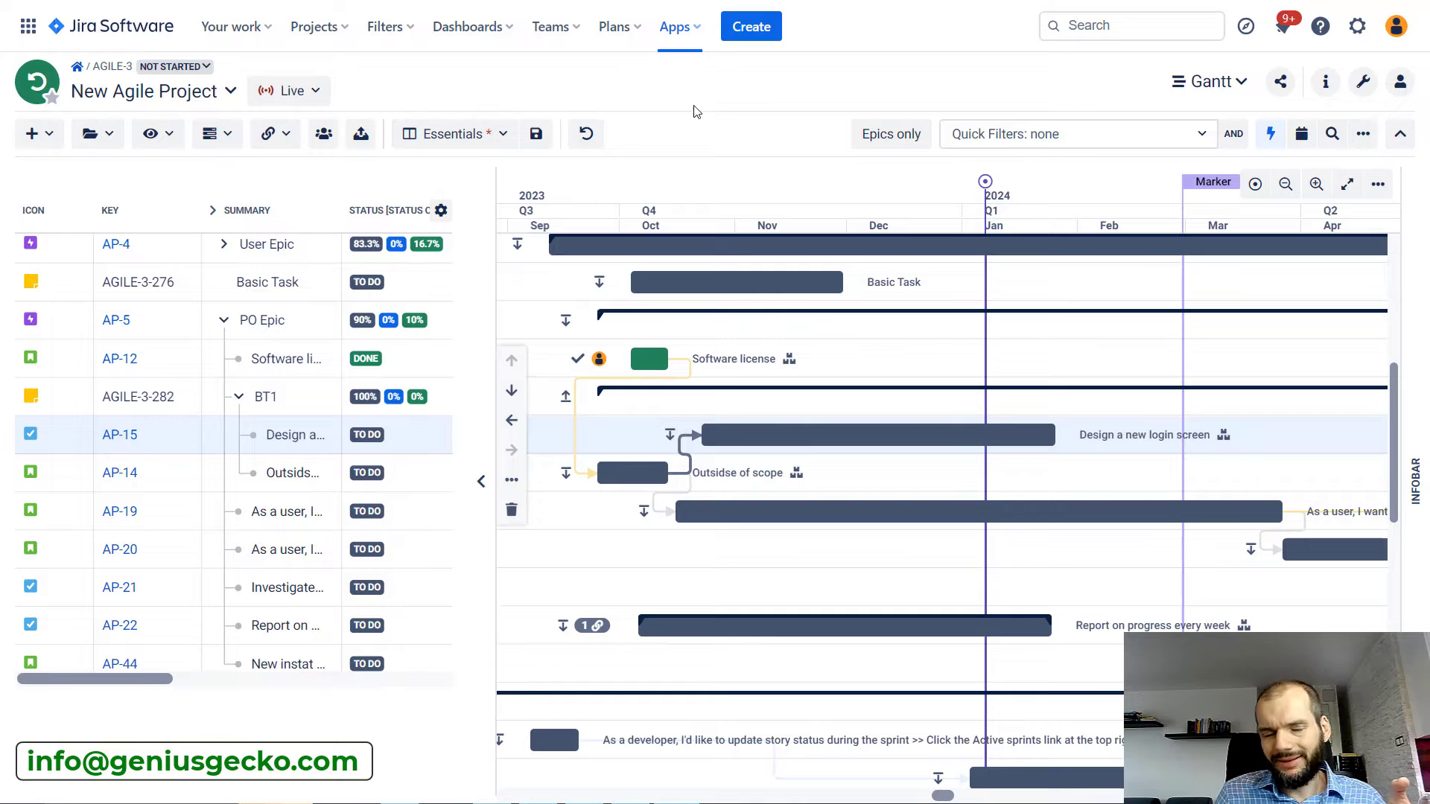
drag(722, 281, 721, 316)
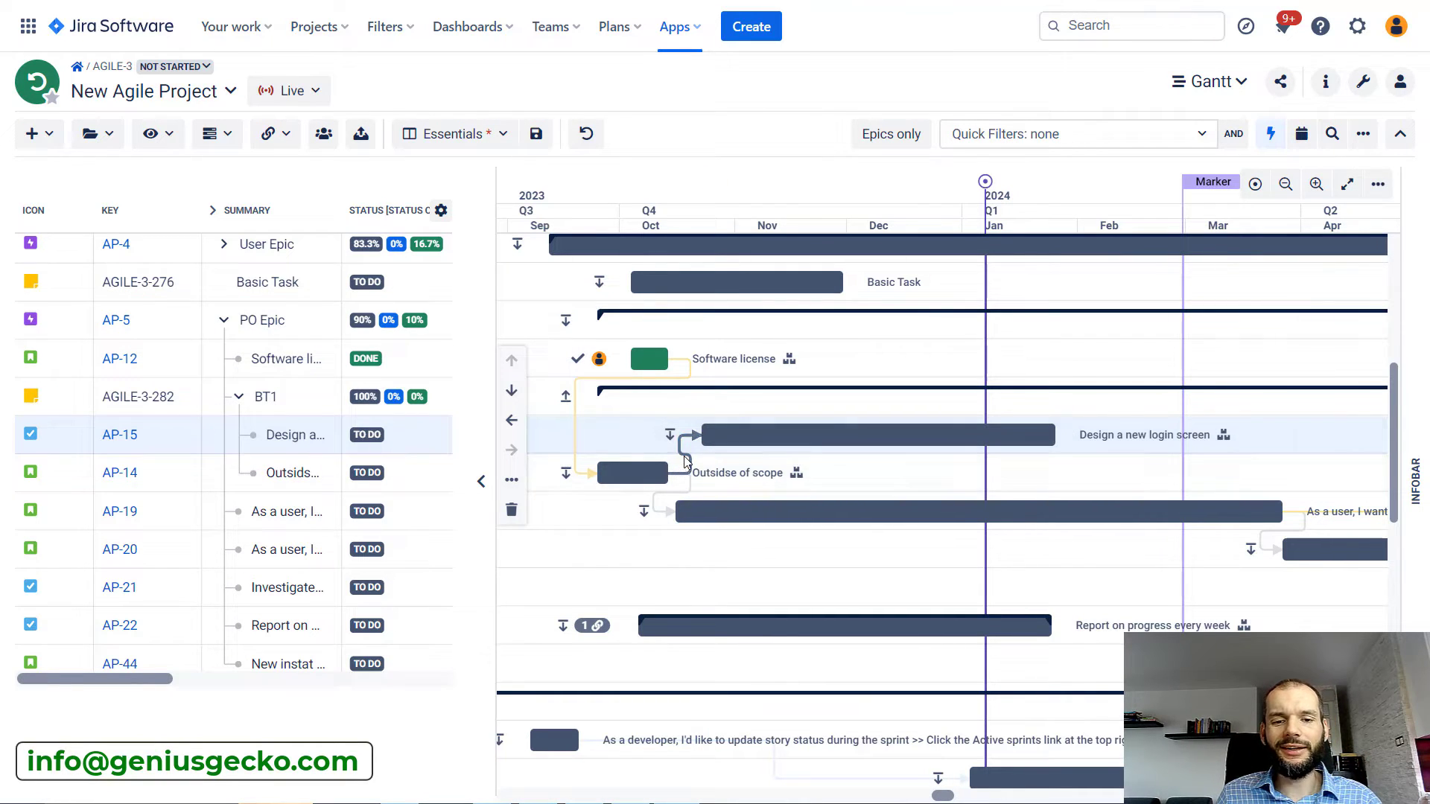
click(684, 456)
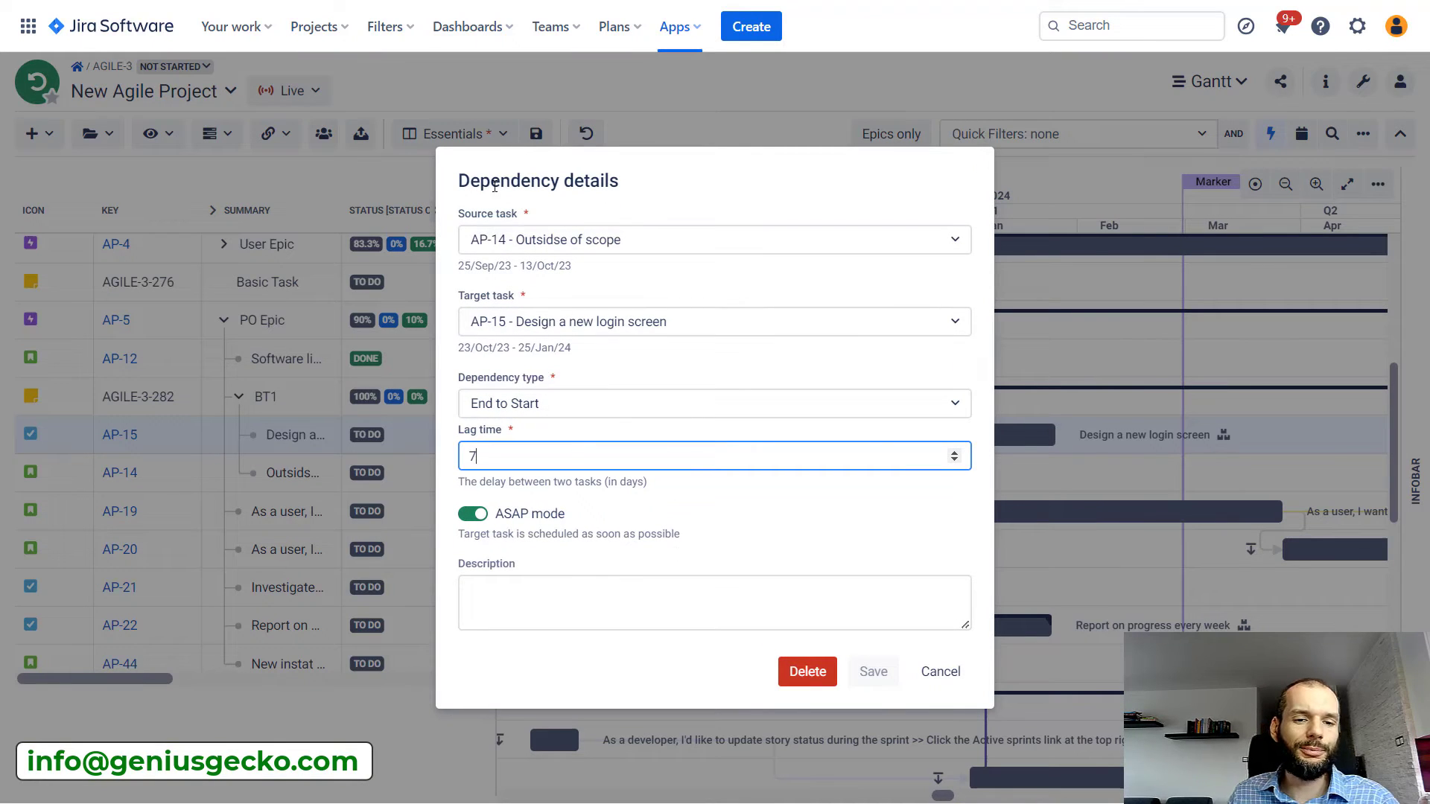
click(541, 607)
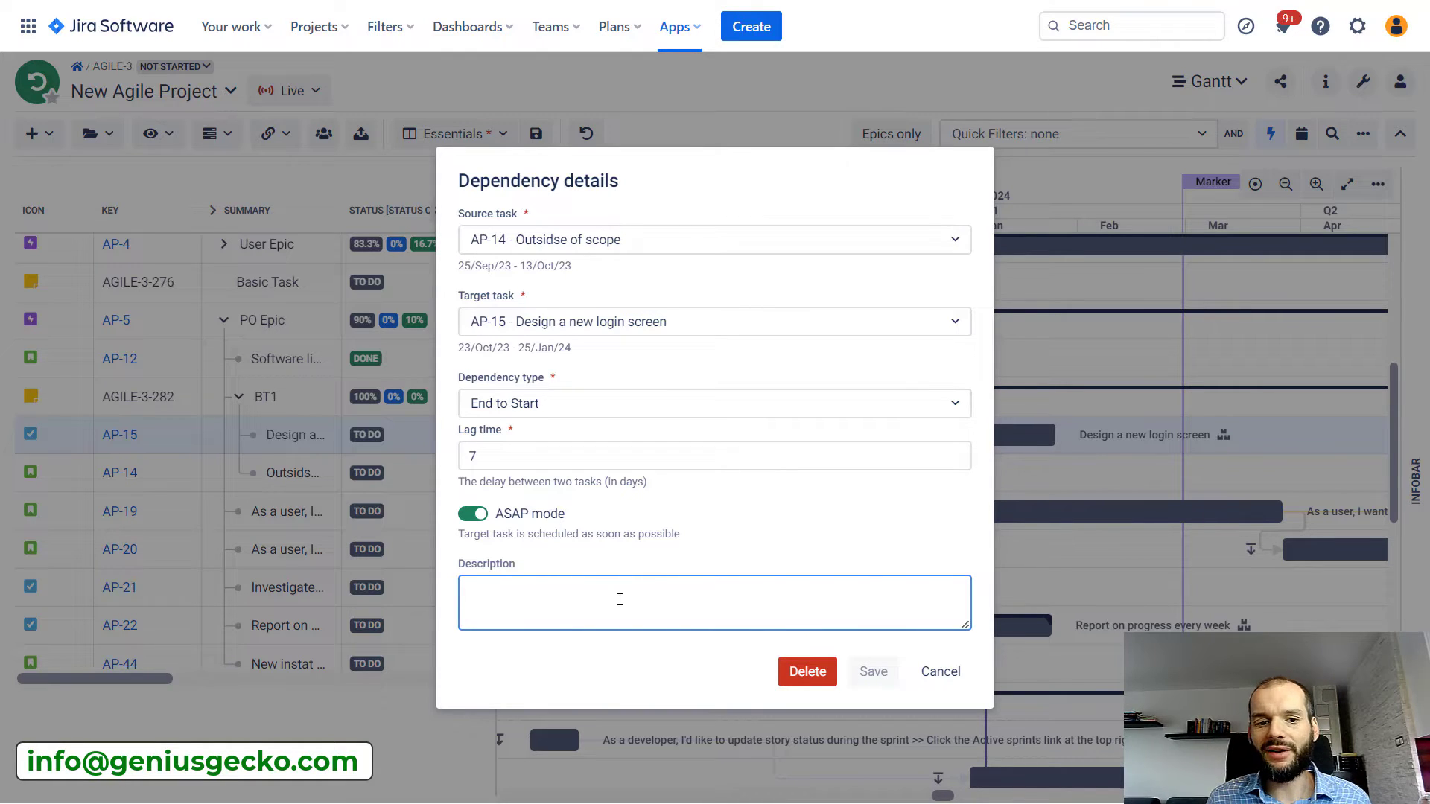
click(926, 675)
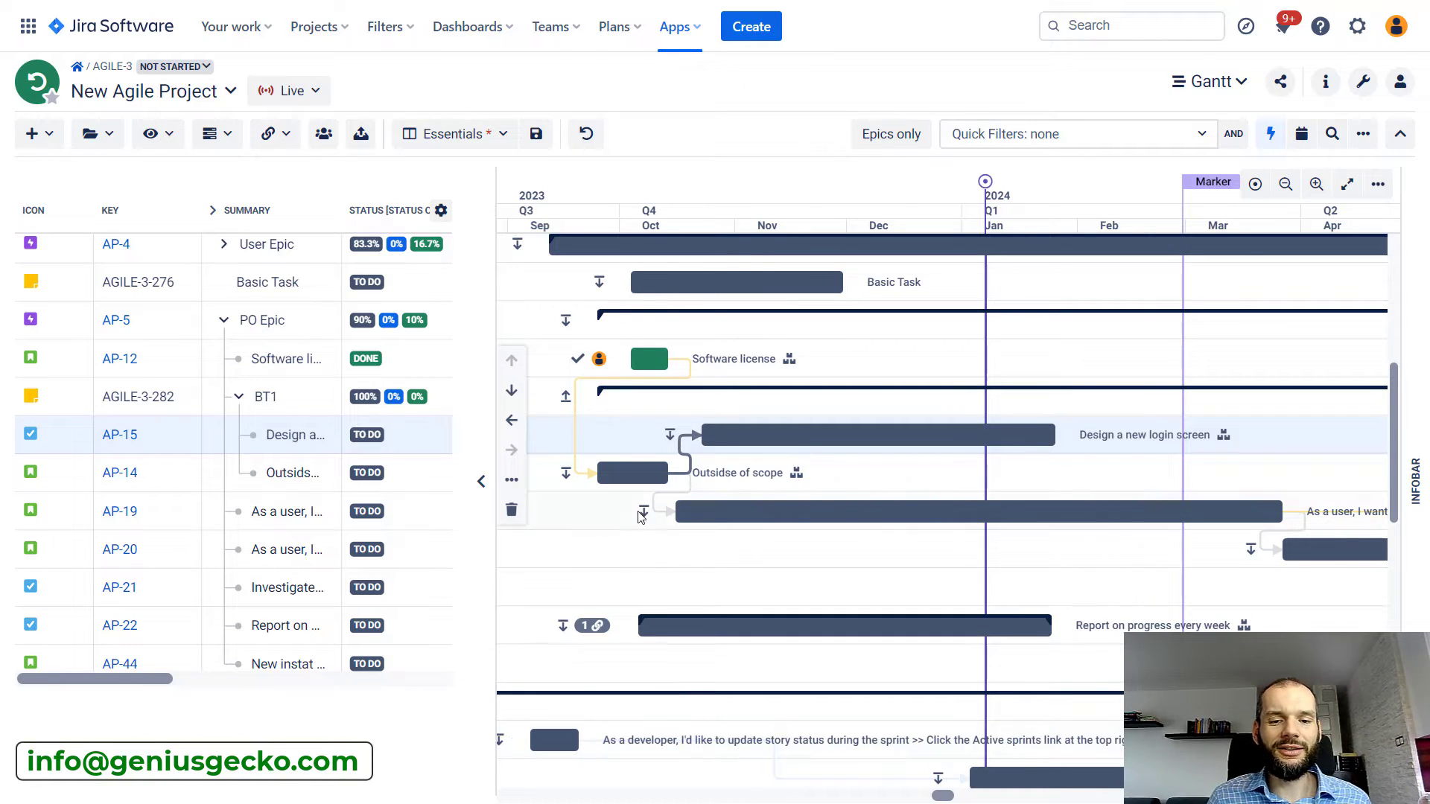
- Switch the Gantt chart's dependency display to Collapsed and discard the new marker form
scroll(679, 579, down, 1)
scroll(680, 574, up, 1)
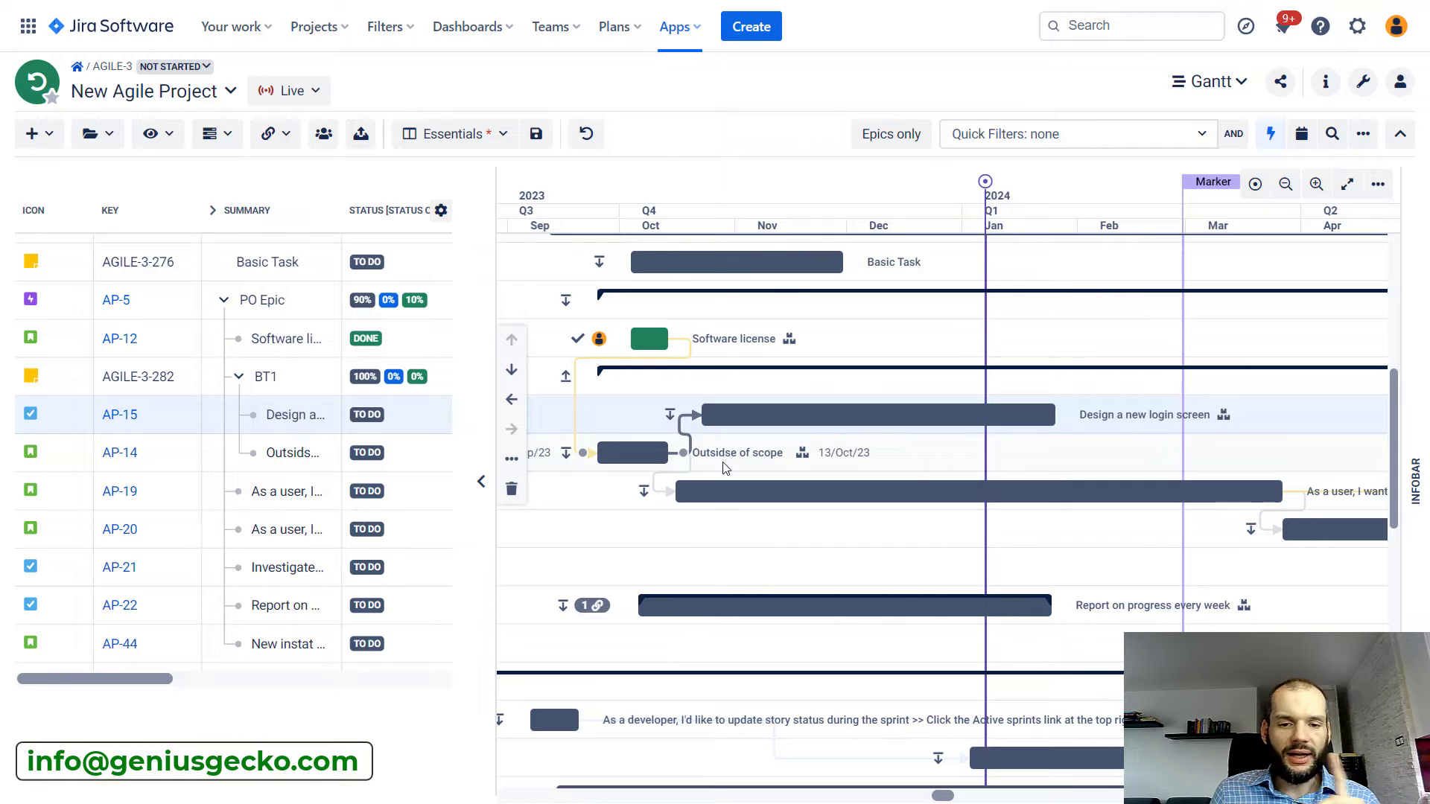
click(282, 142)
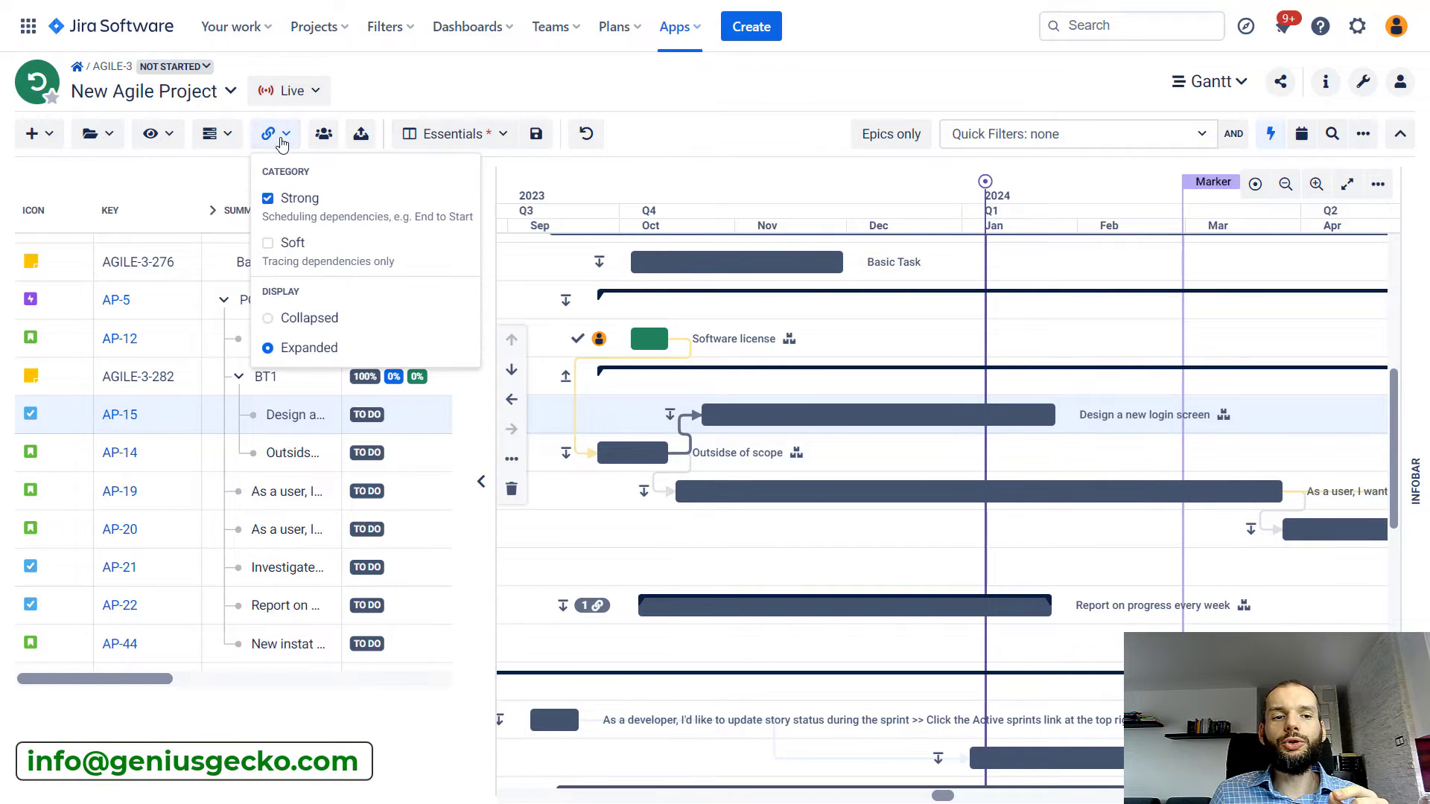
click(333, 320)
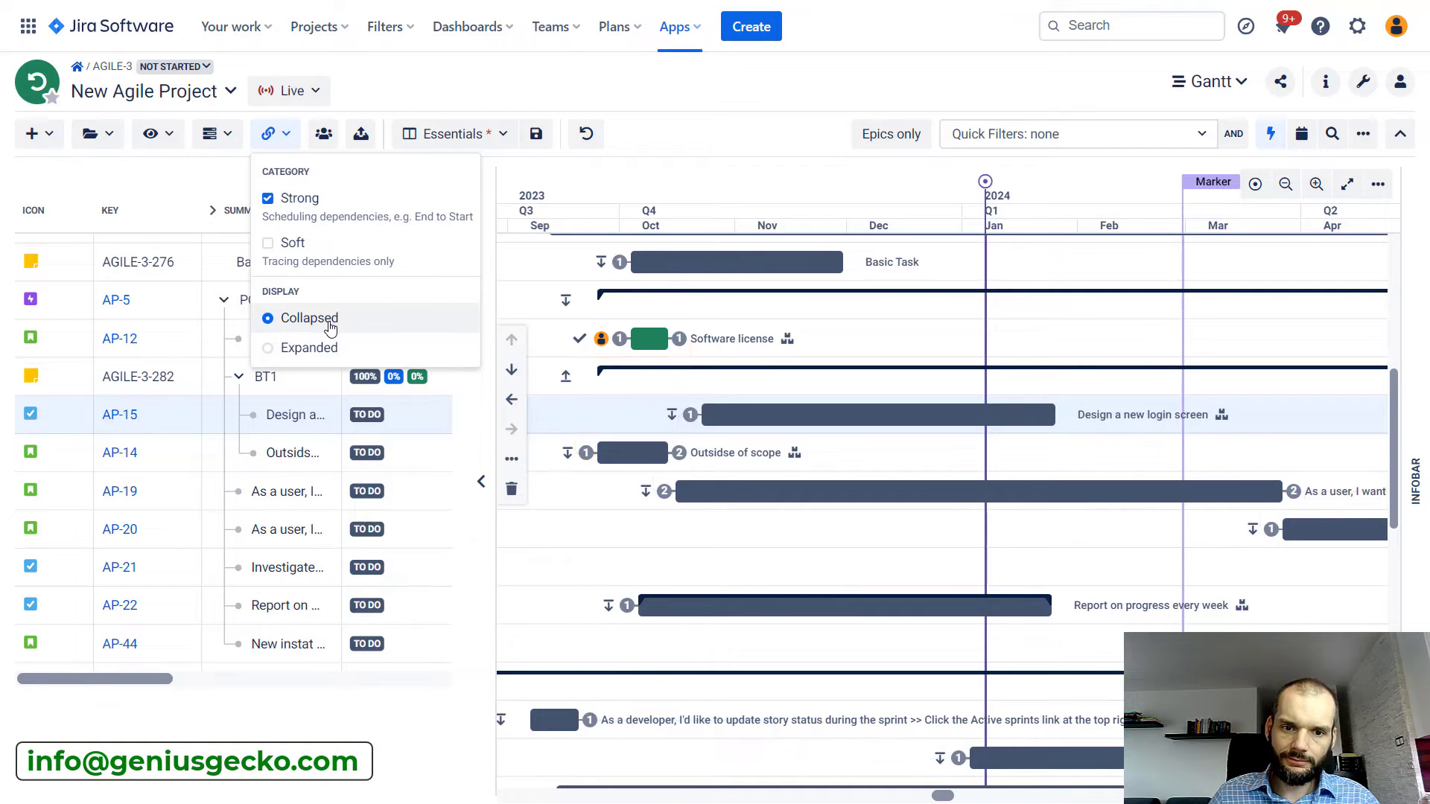
click(1029, 181)
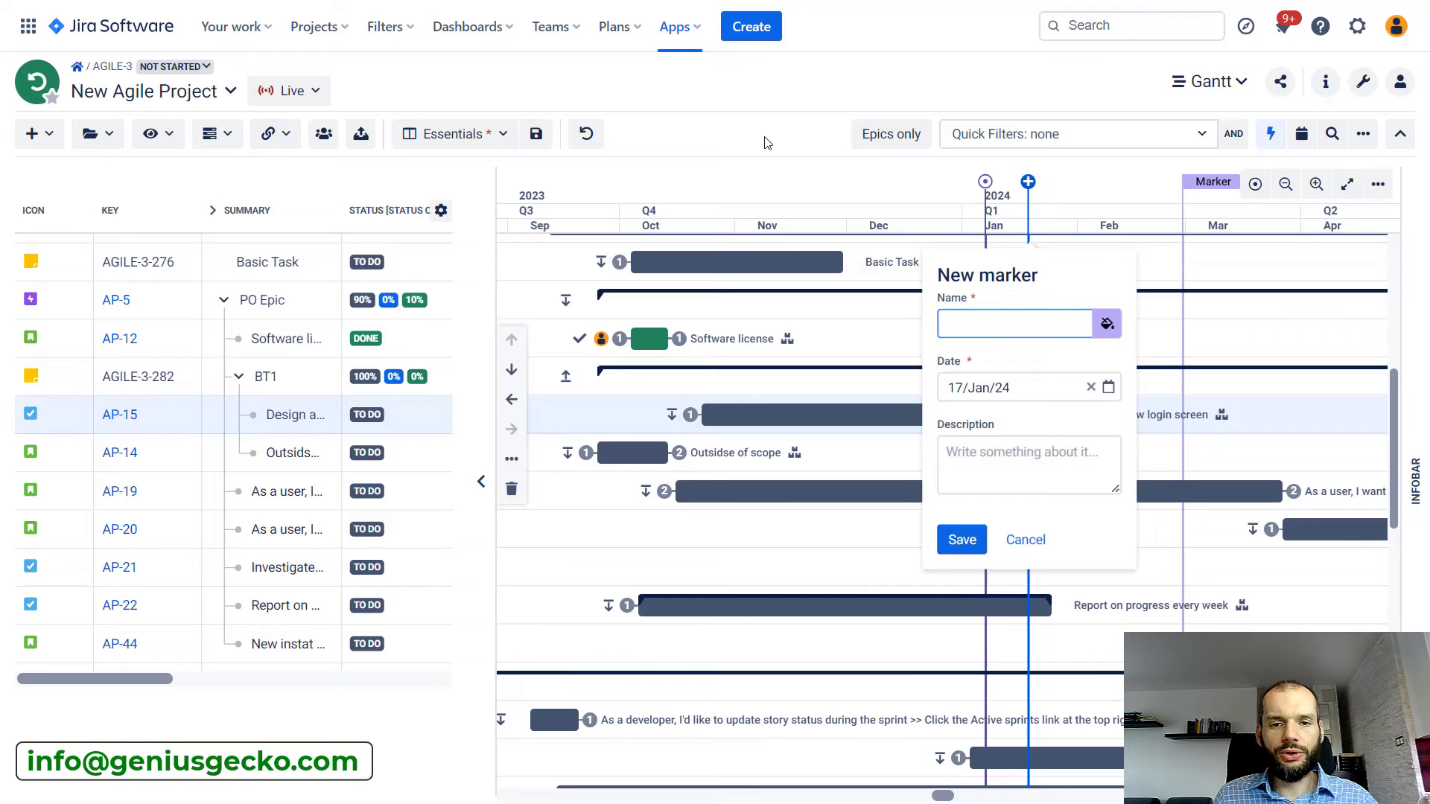
click(1025, 536)
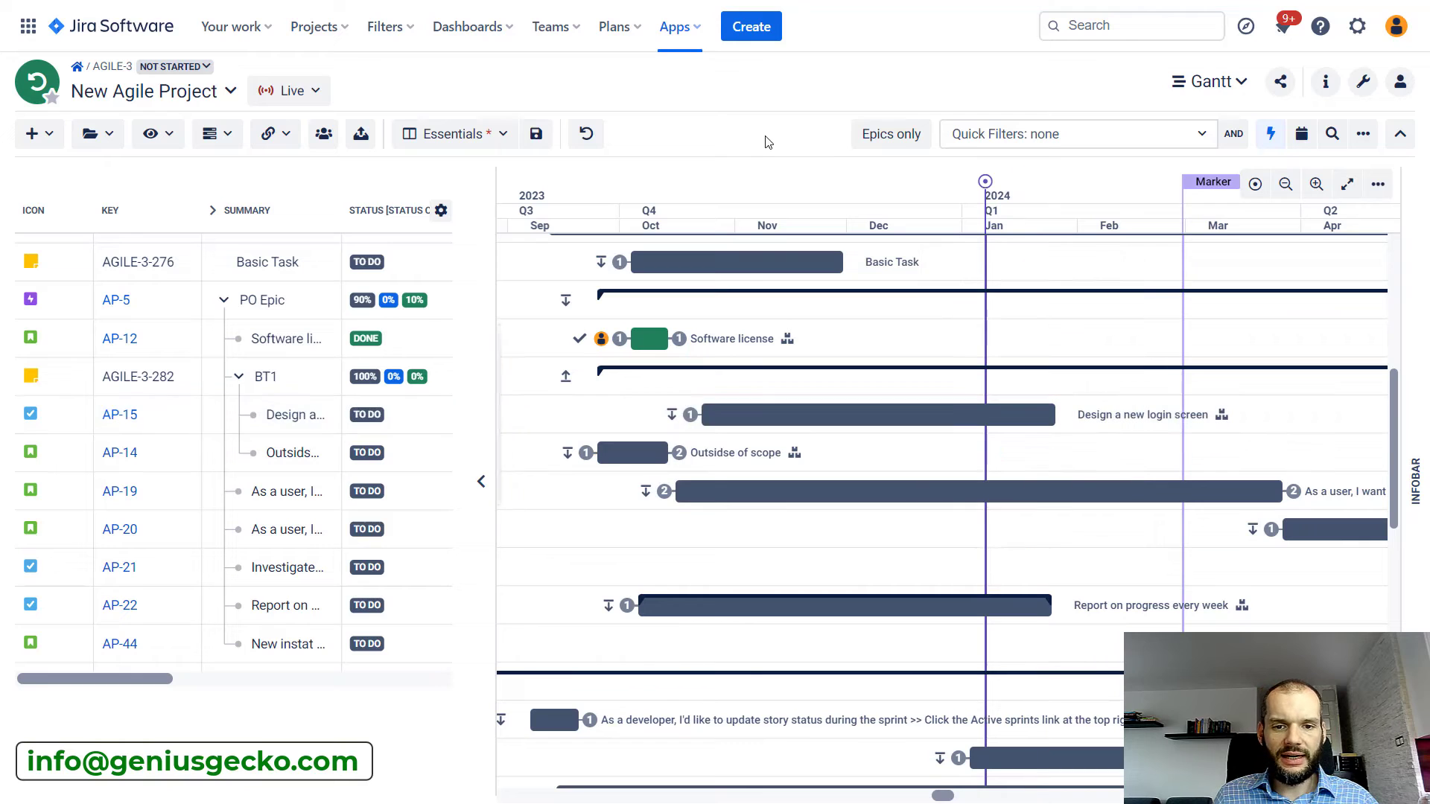
- List the outgoing dependencies of Outsidse of scope (AP-14) and snipe to its linked task AP-19
click(682, 456)
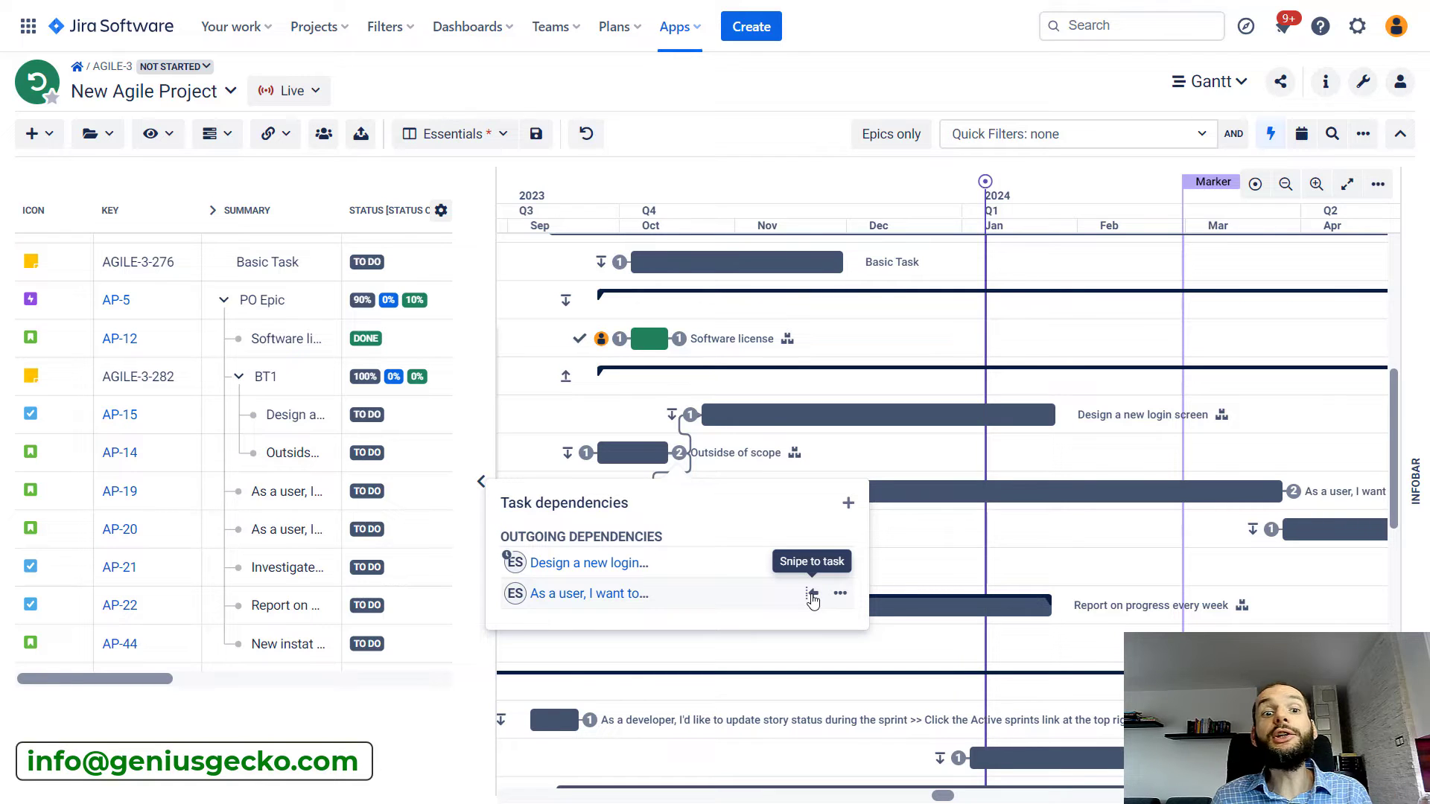
click(812, 596)
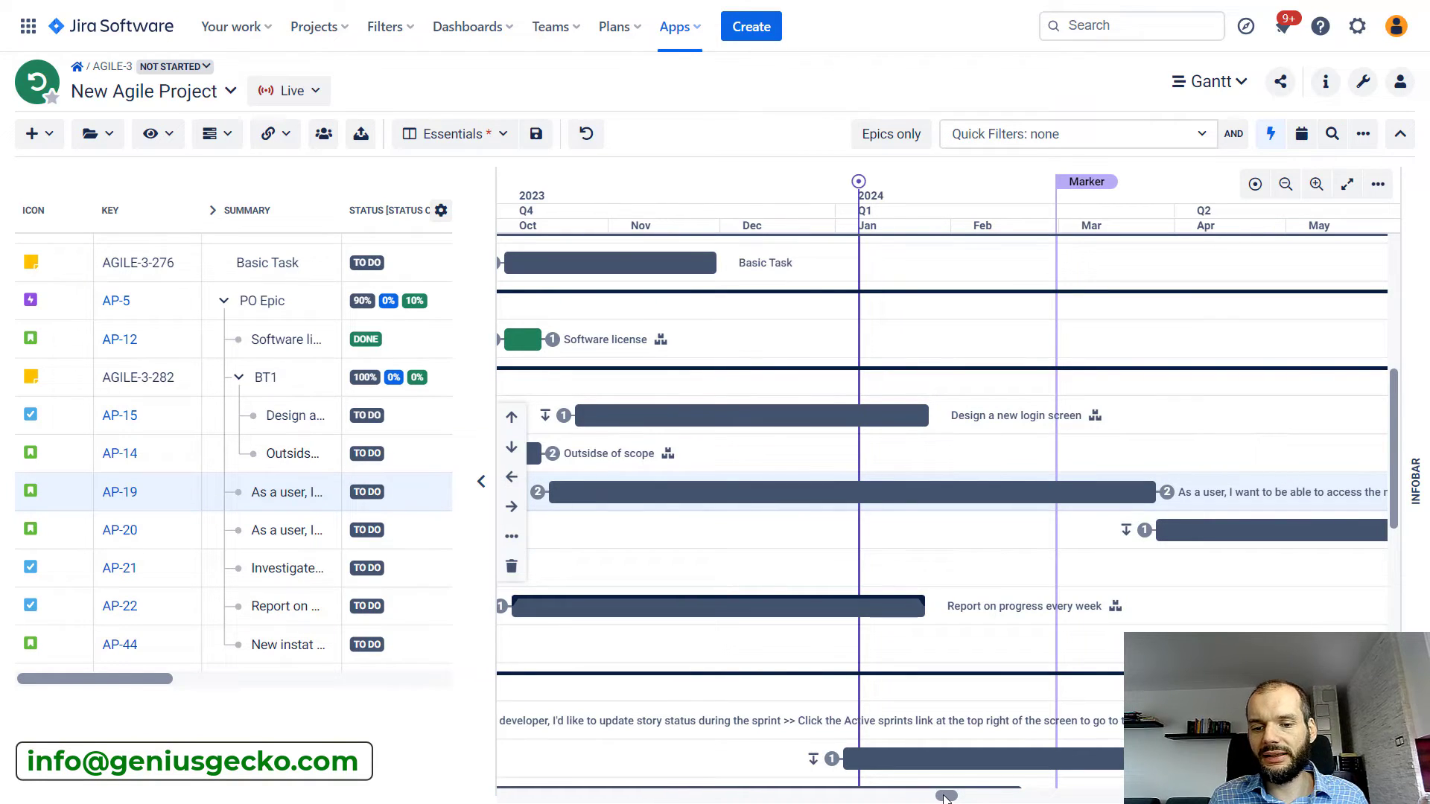
drag(944, 796, 937, 796)
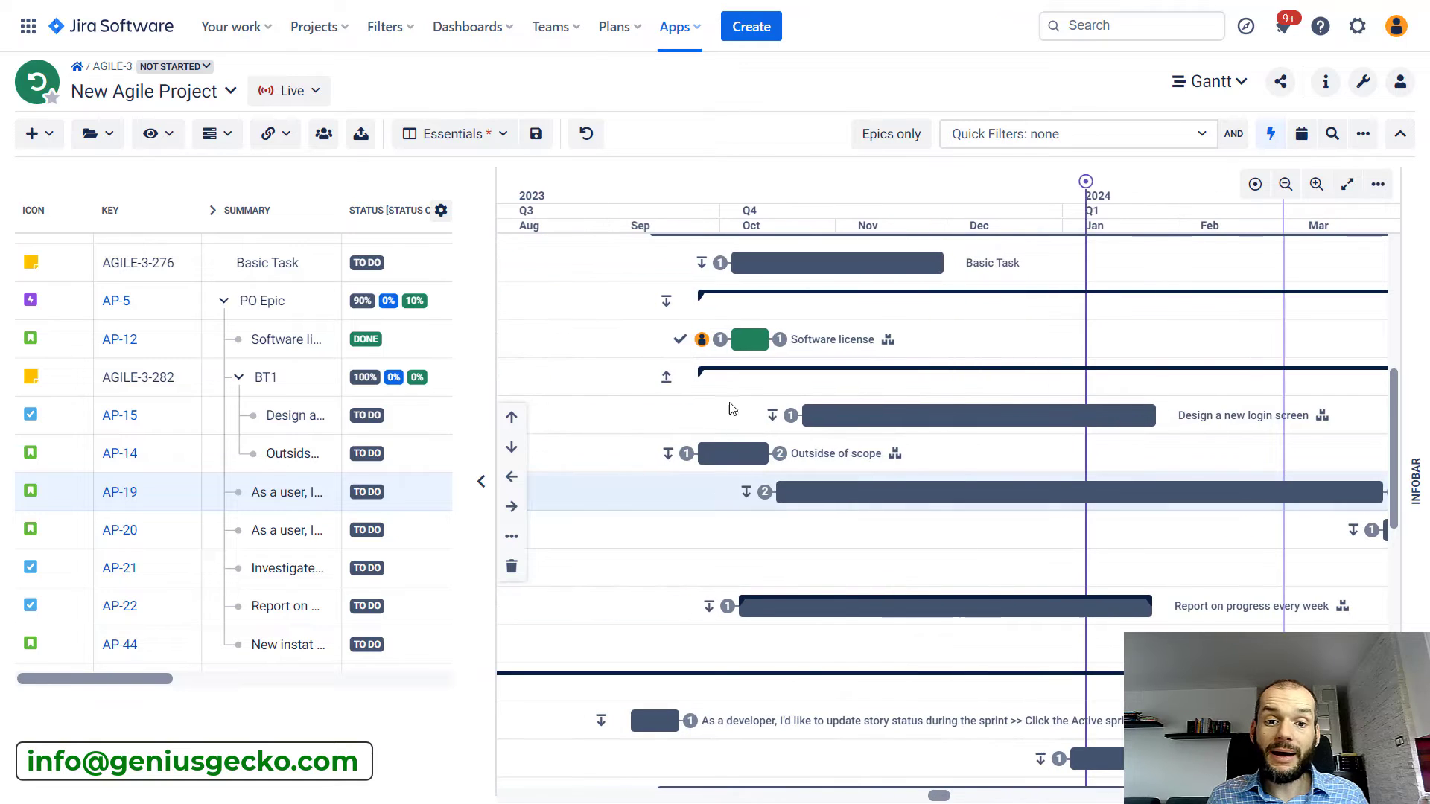
- Inspect the outgoing dependencies of Outsidse of scope (AP-14) again, along with the dependency display options
click(730, 456)
mouse_move(775, 451)
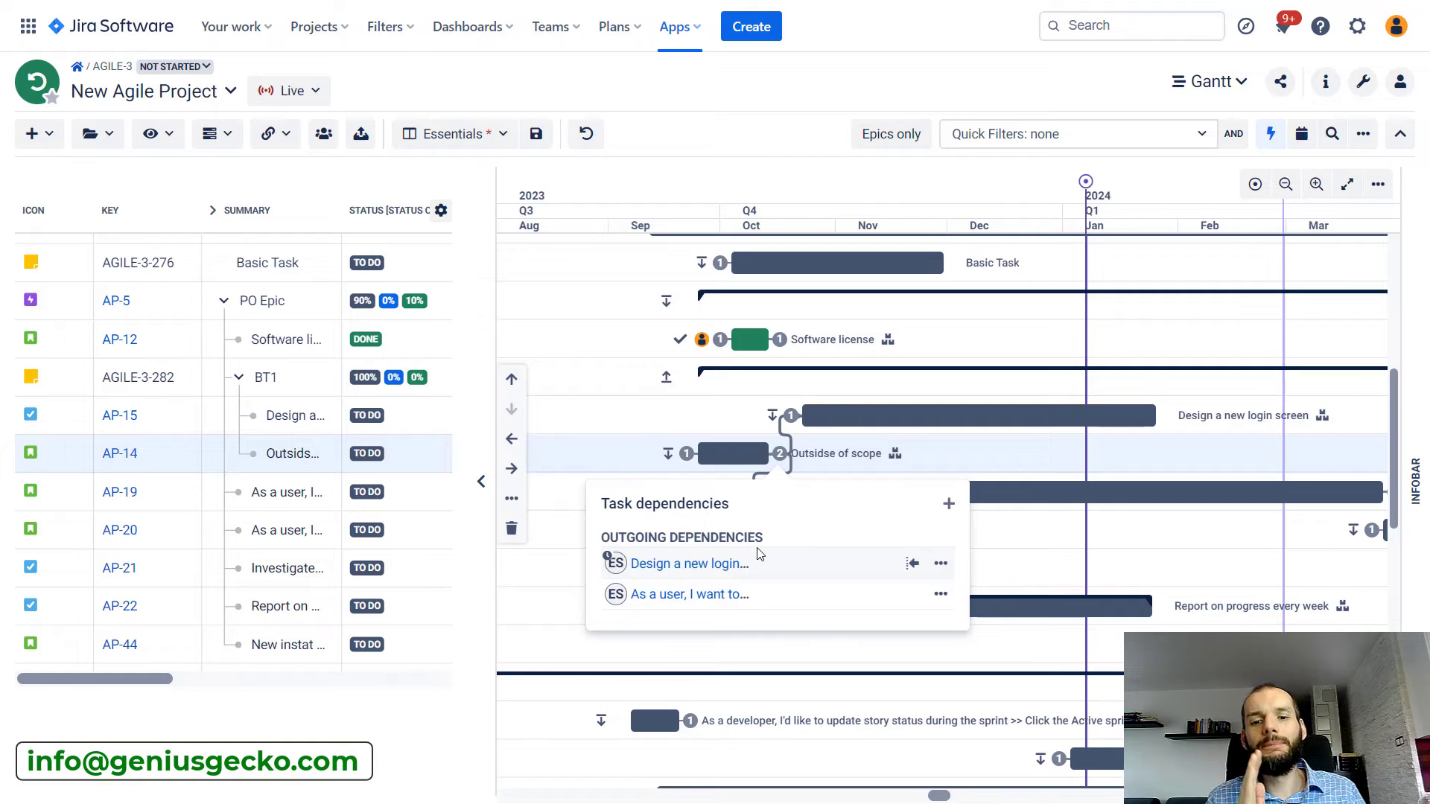
scroll(820, 461, down, 1)
scroll(821, 537, up, 2)
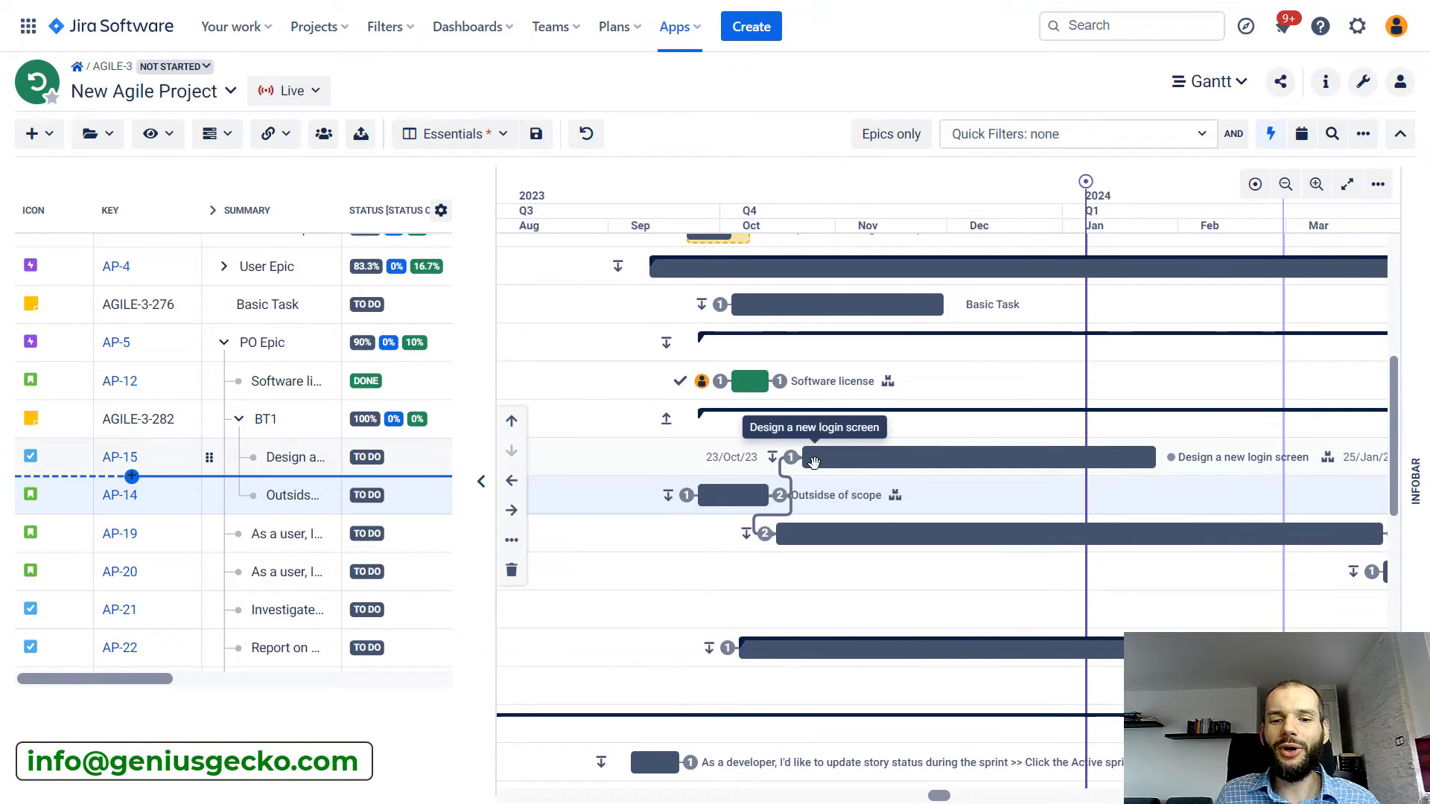
click(781, 497)
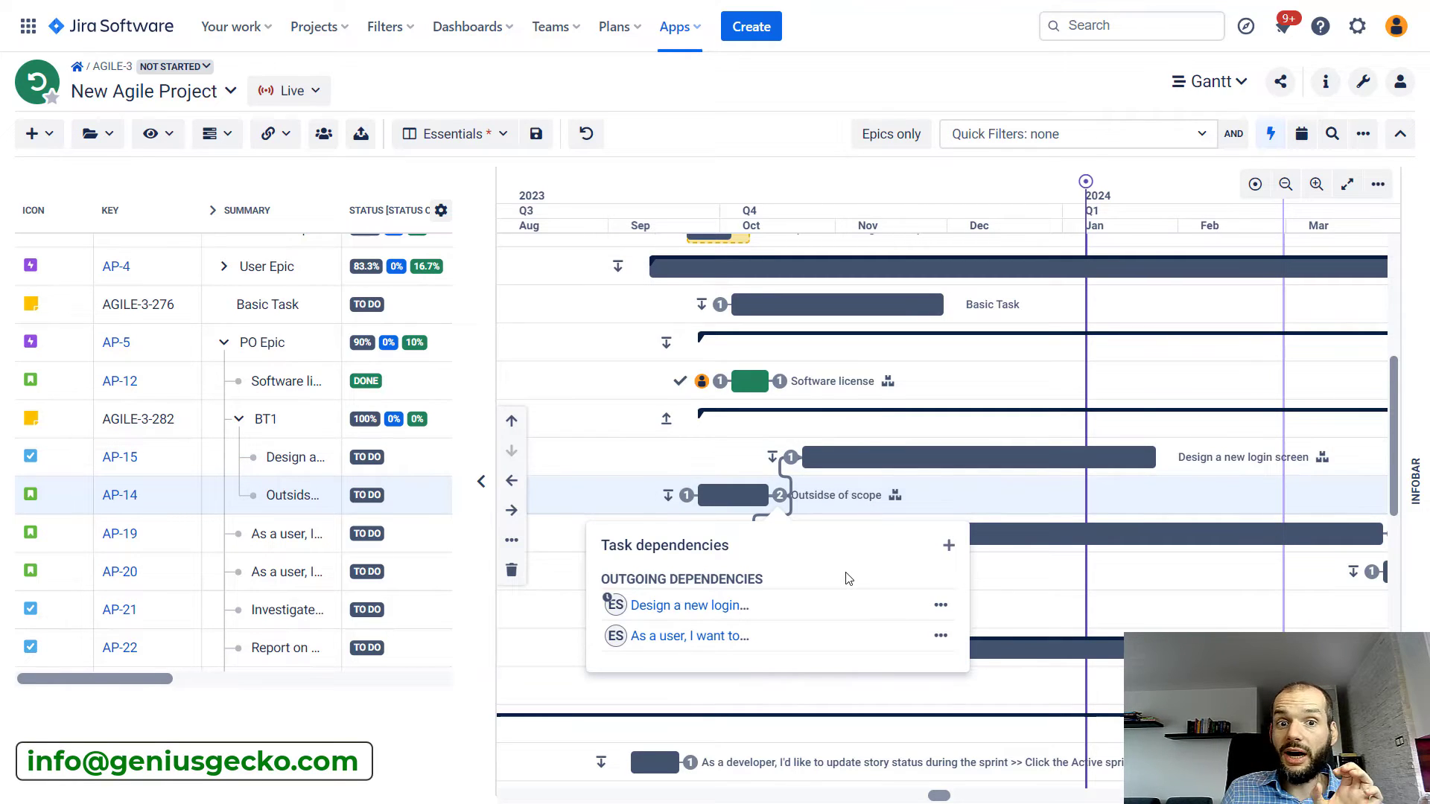
click(281, 134)
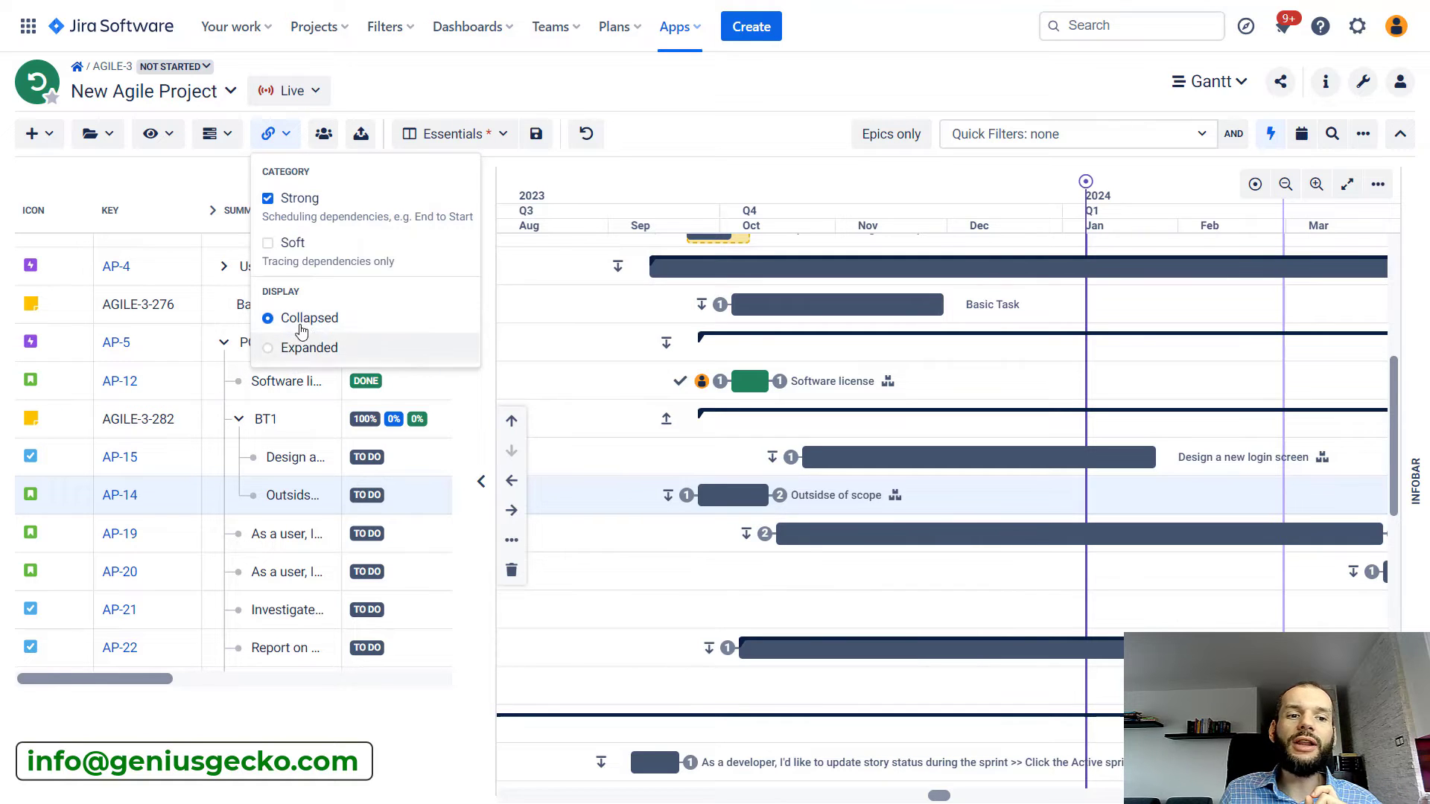
click(780, 498)
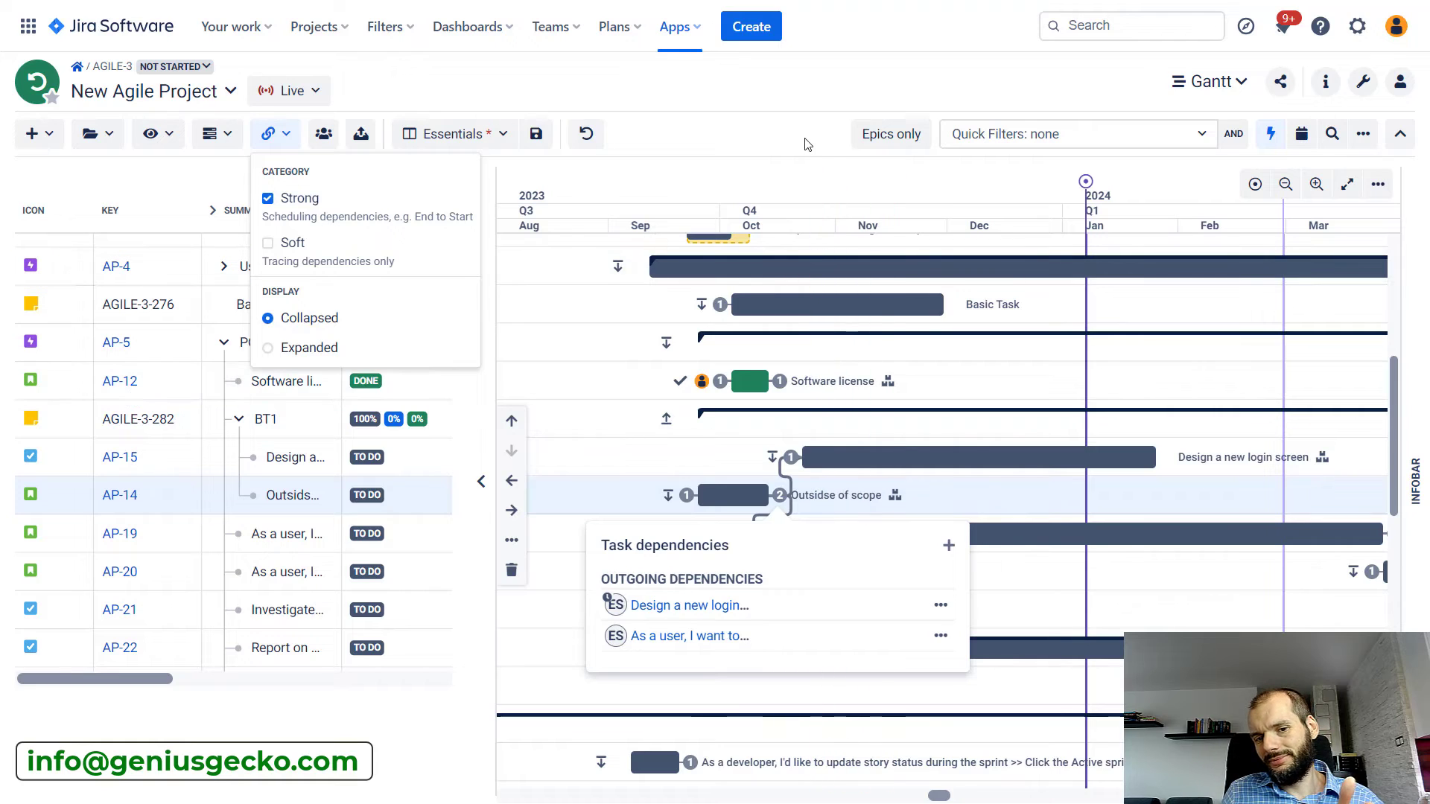
click(810, 183)
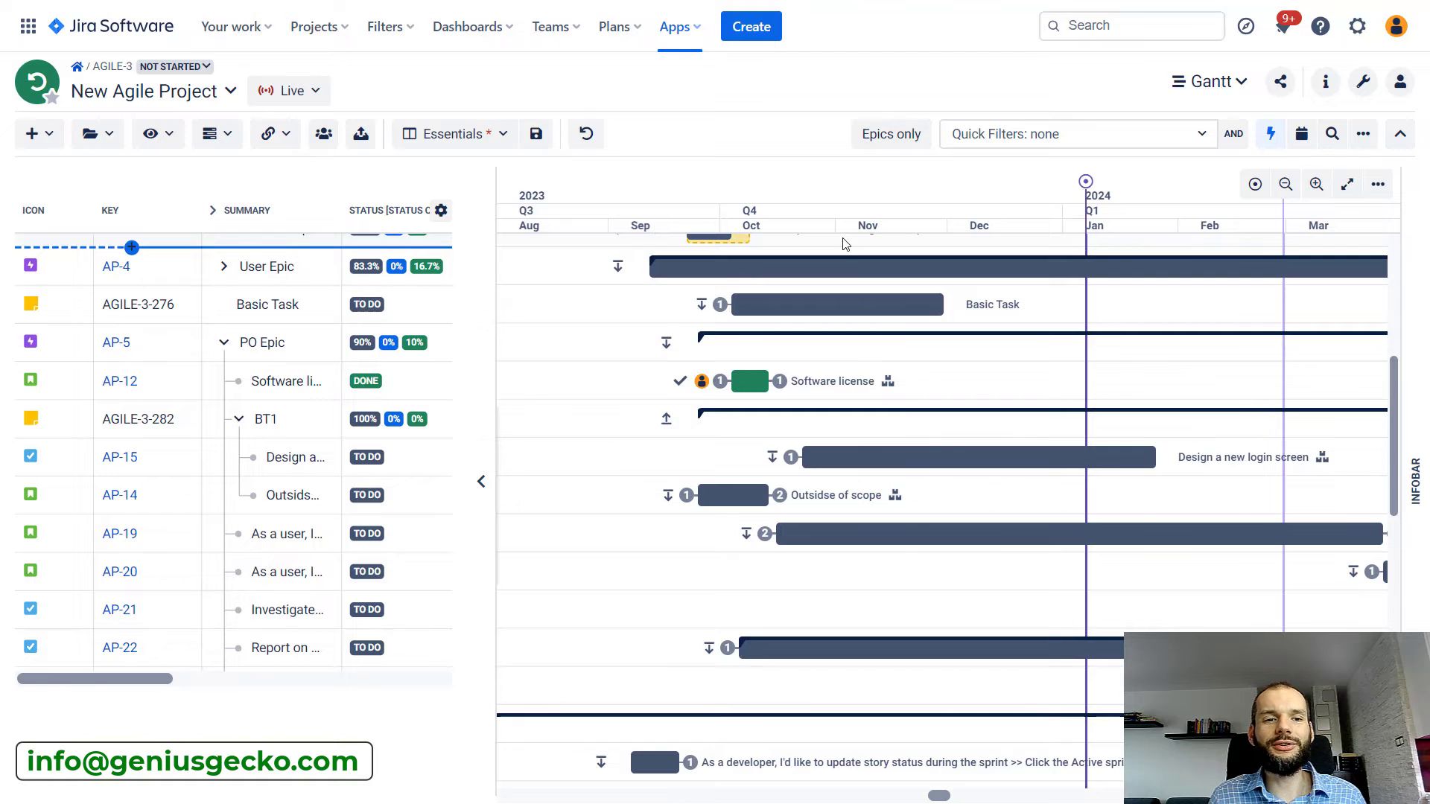
- Switch the dependency display to Expanded and back to Collapsed to compare the two views
click(275, 135)
click(292, 354)
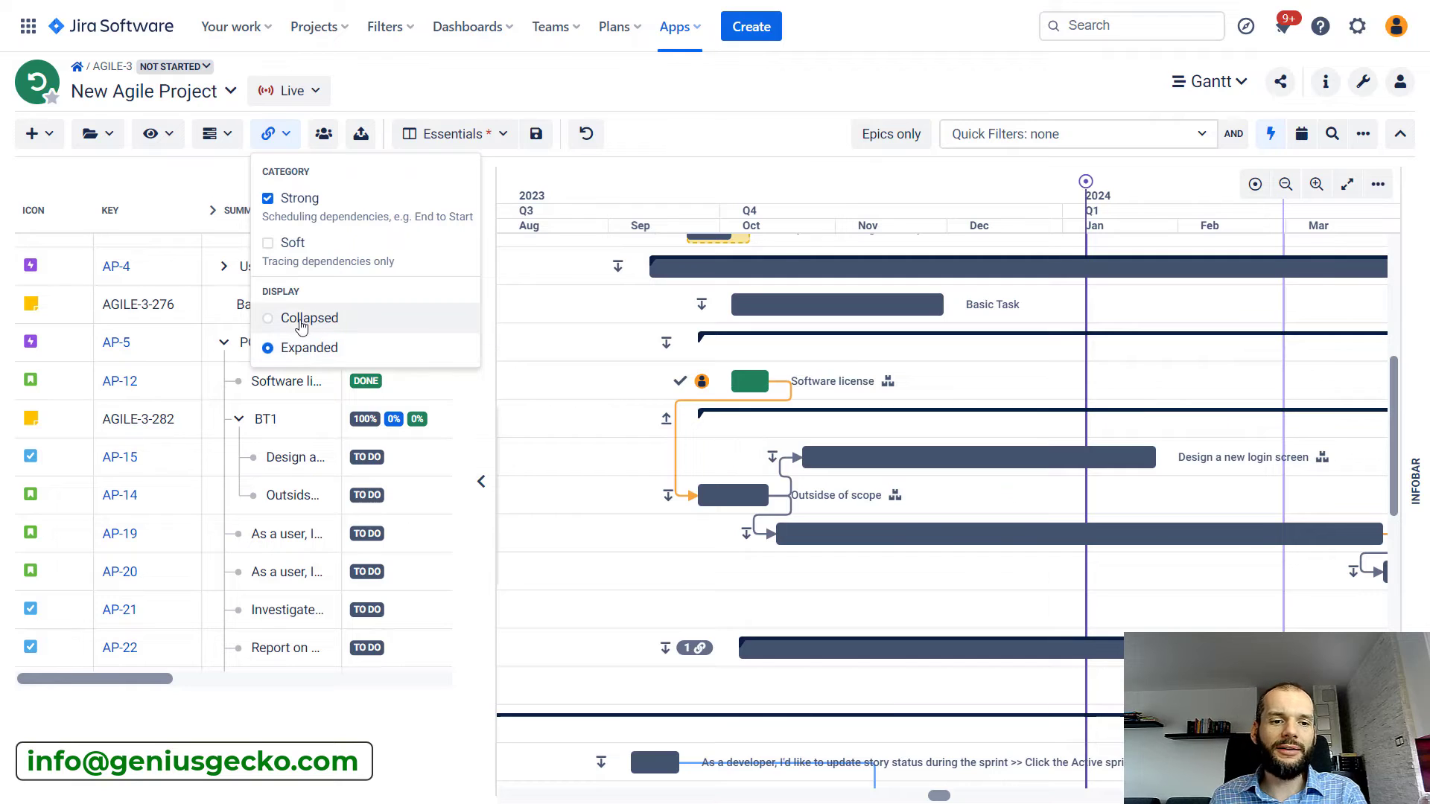
click(302, 319)
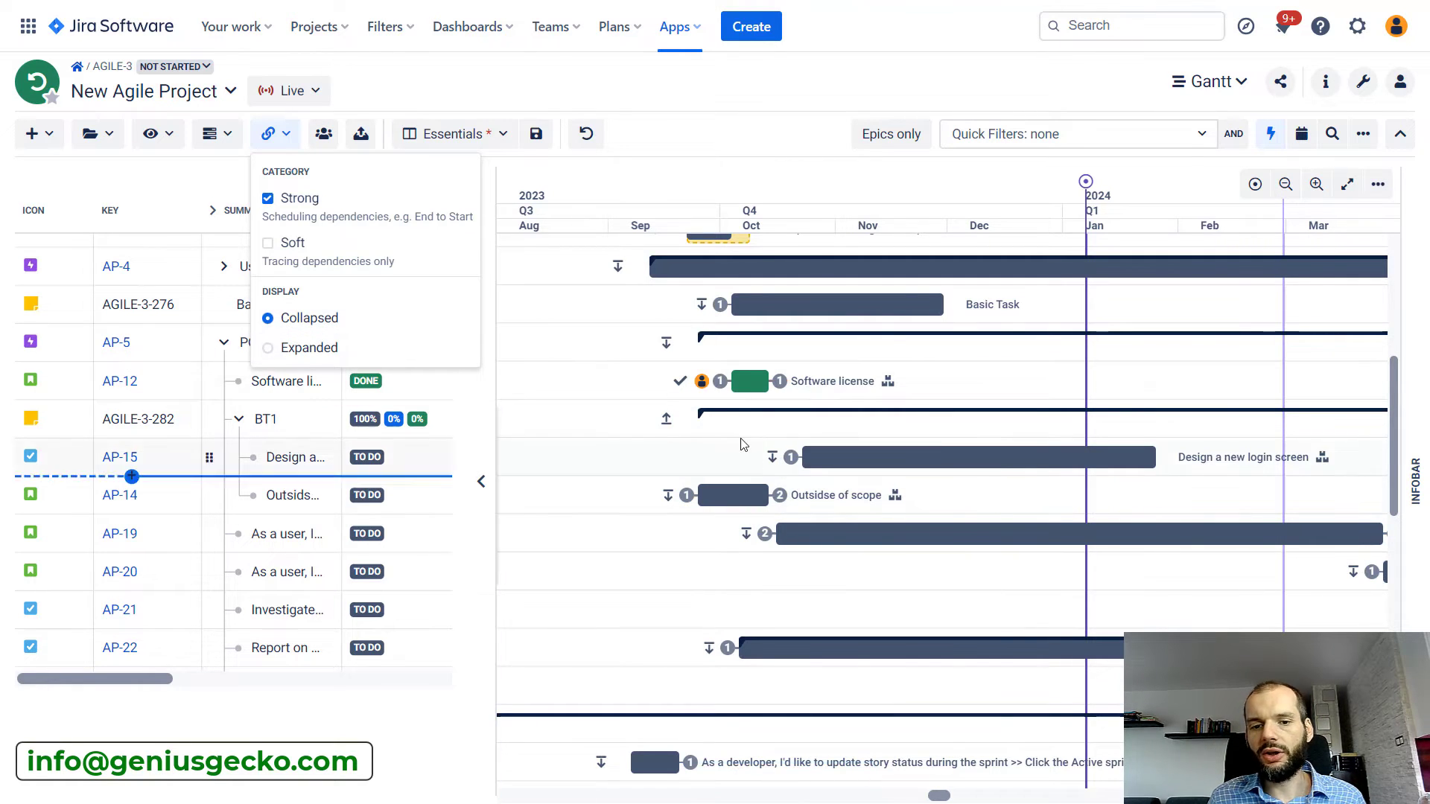
click(365, 83)
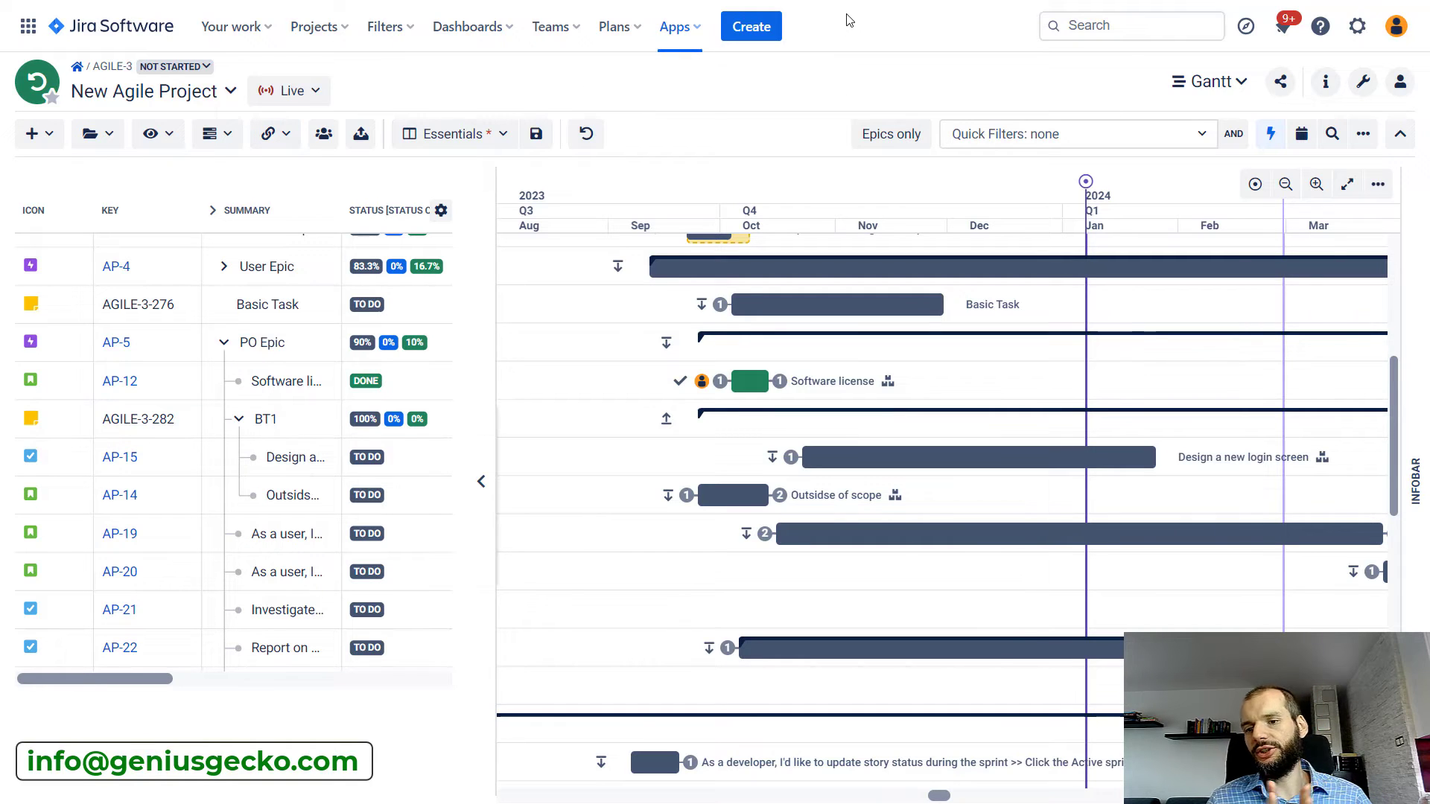
- Open the infobar's dependency list and leave only the End to Start dependencies group expanded
click(1416, 356)
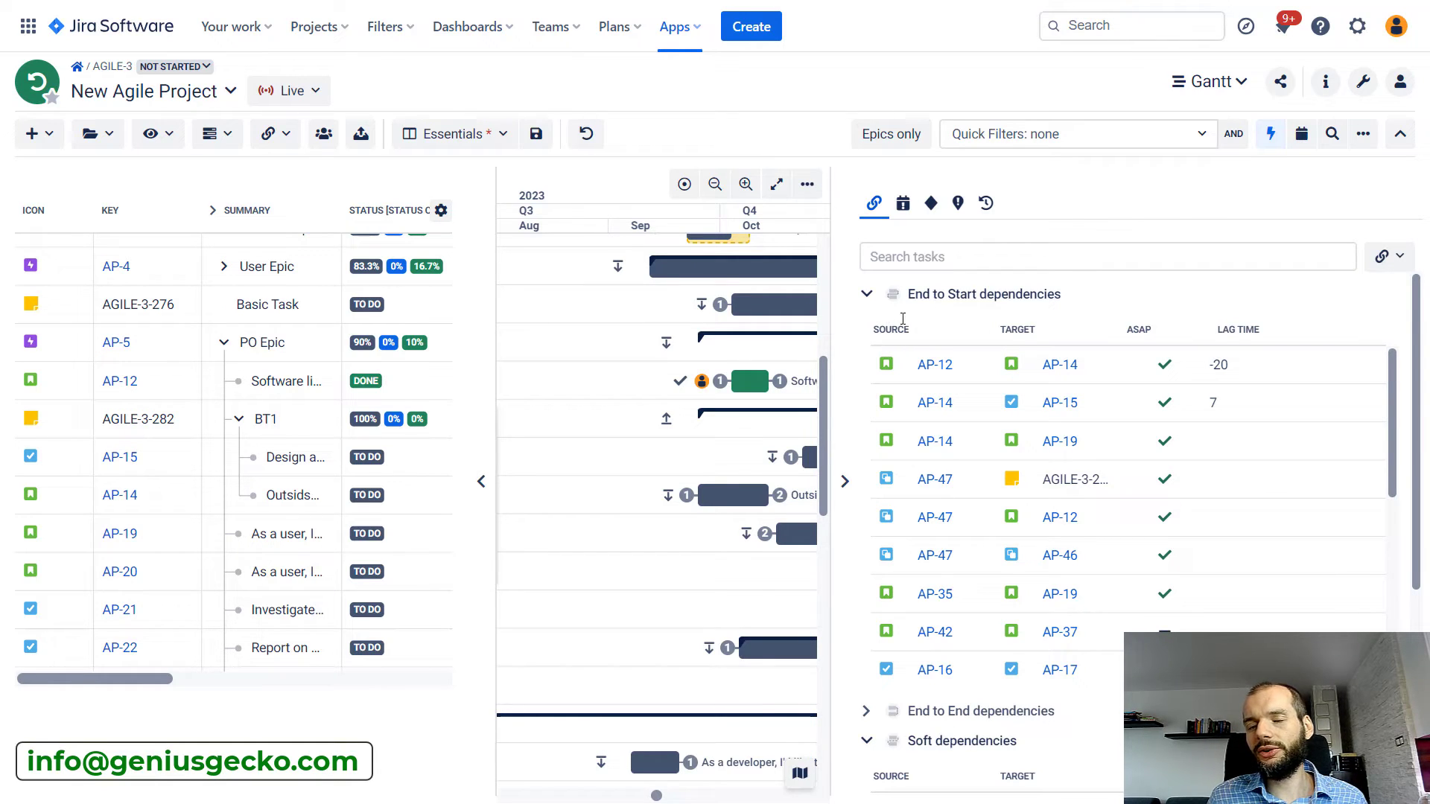
click(868, 296)
click(867, 354)
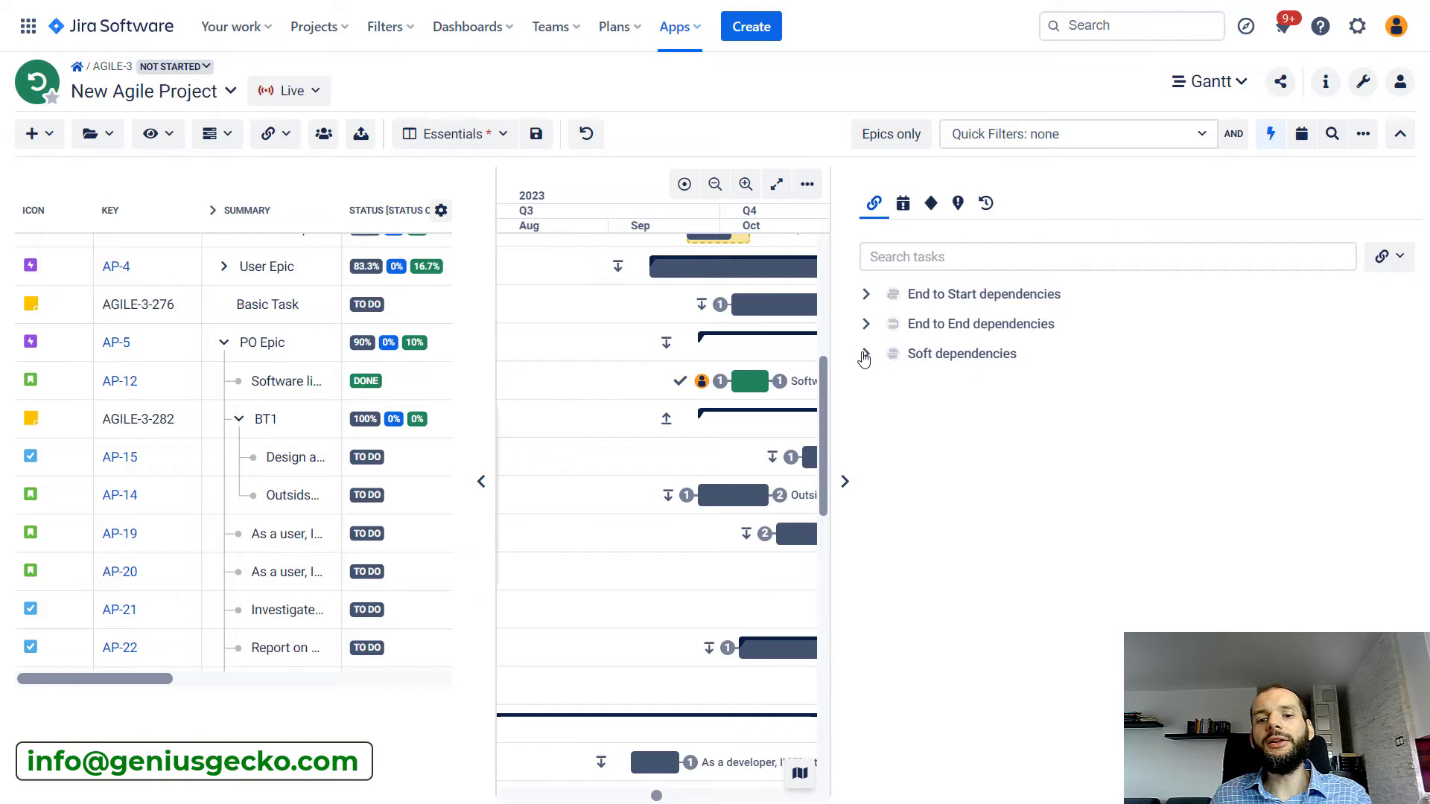
click(867, 295)
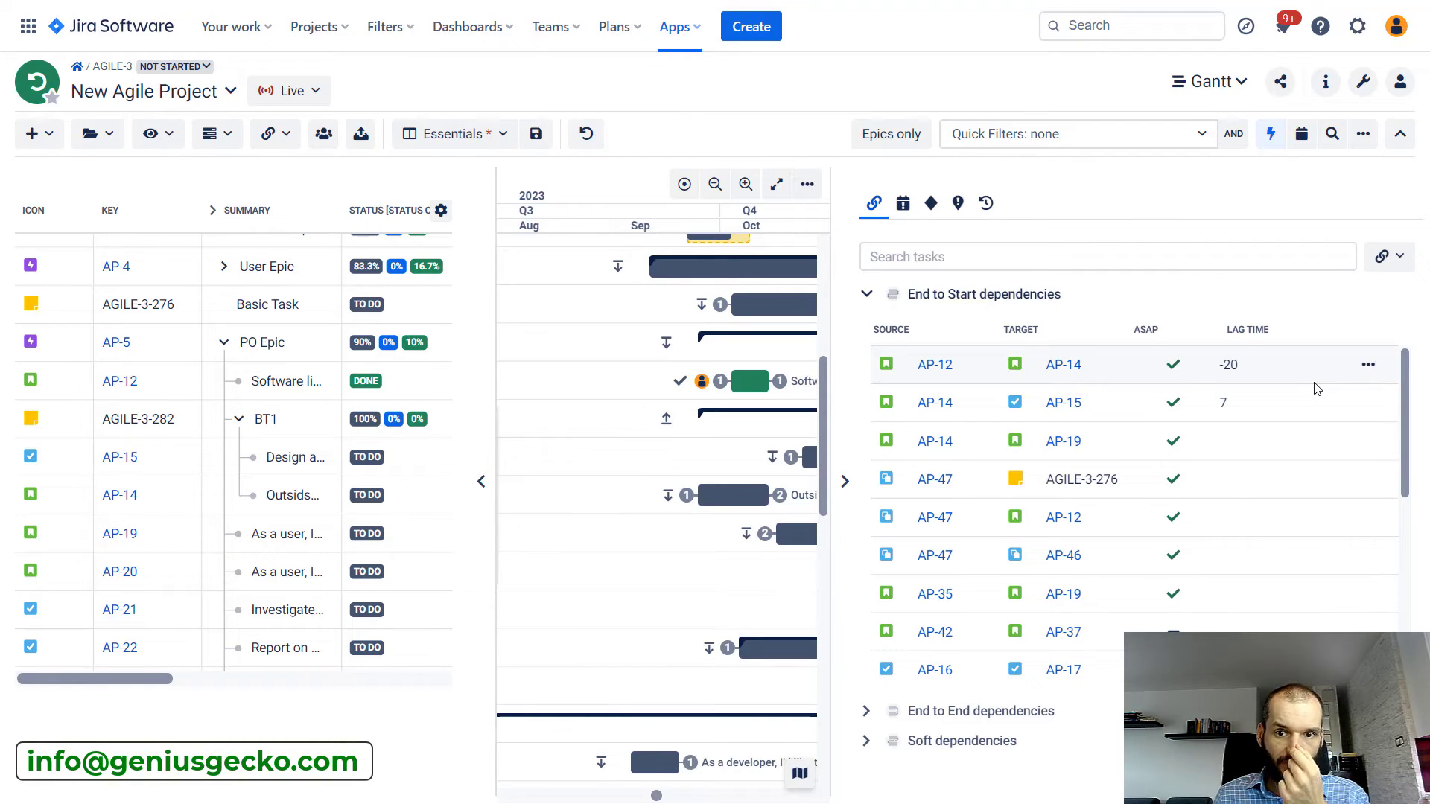
- Focus the Gantt chart on the source task and the target task of the AP-12 to AP-14 dependency
click(1368, 367)
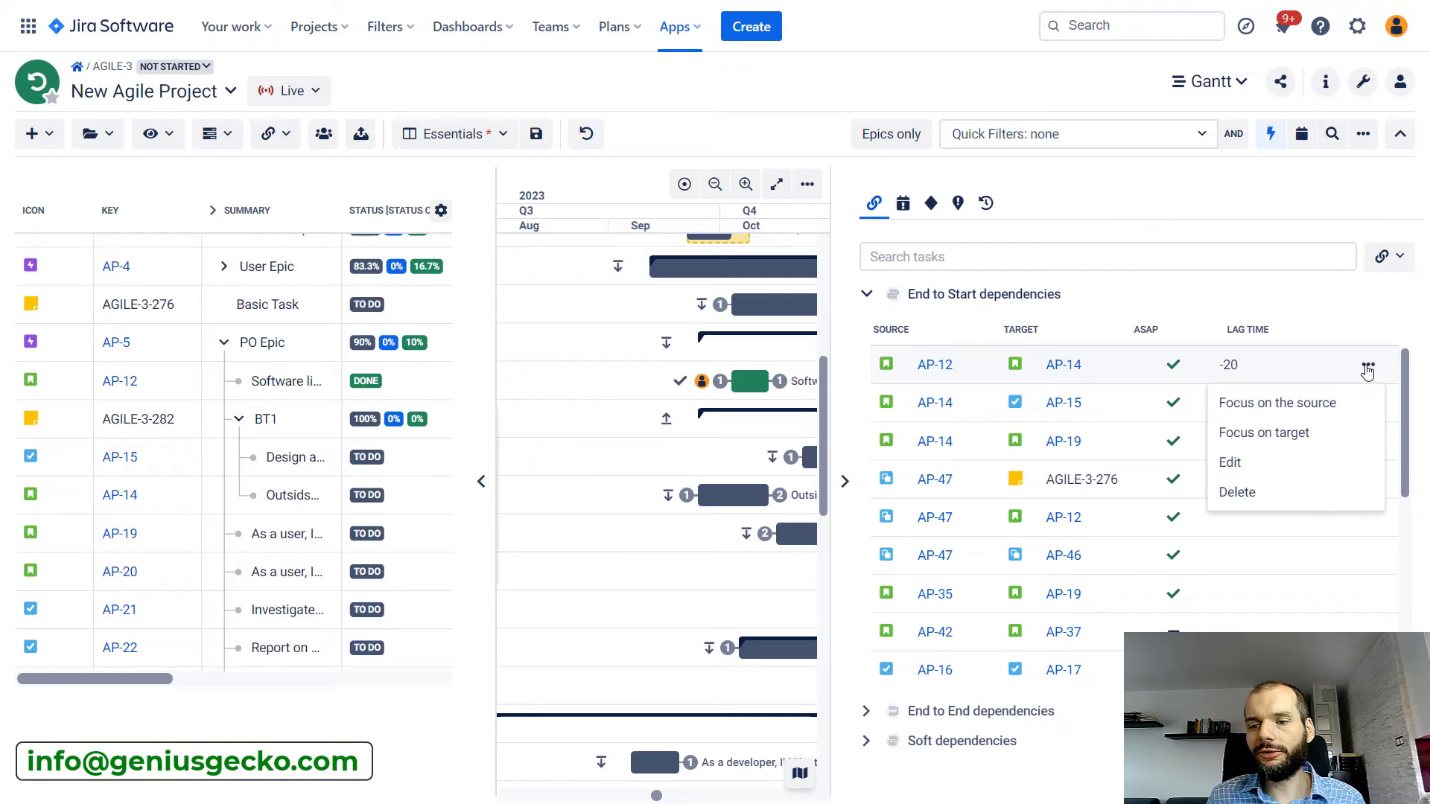
click(1342, 422)
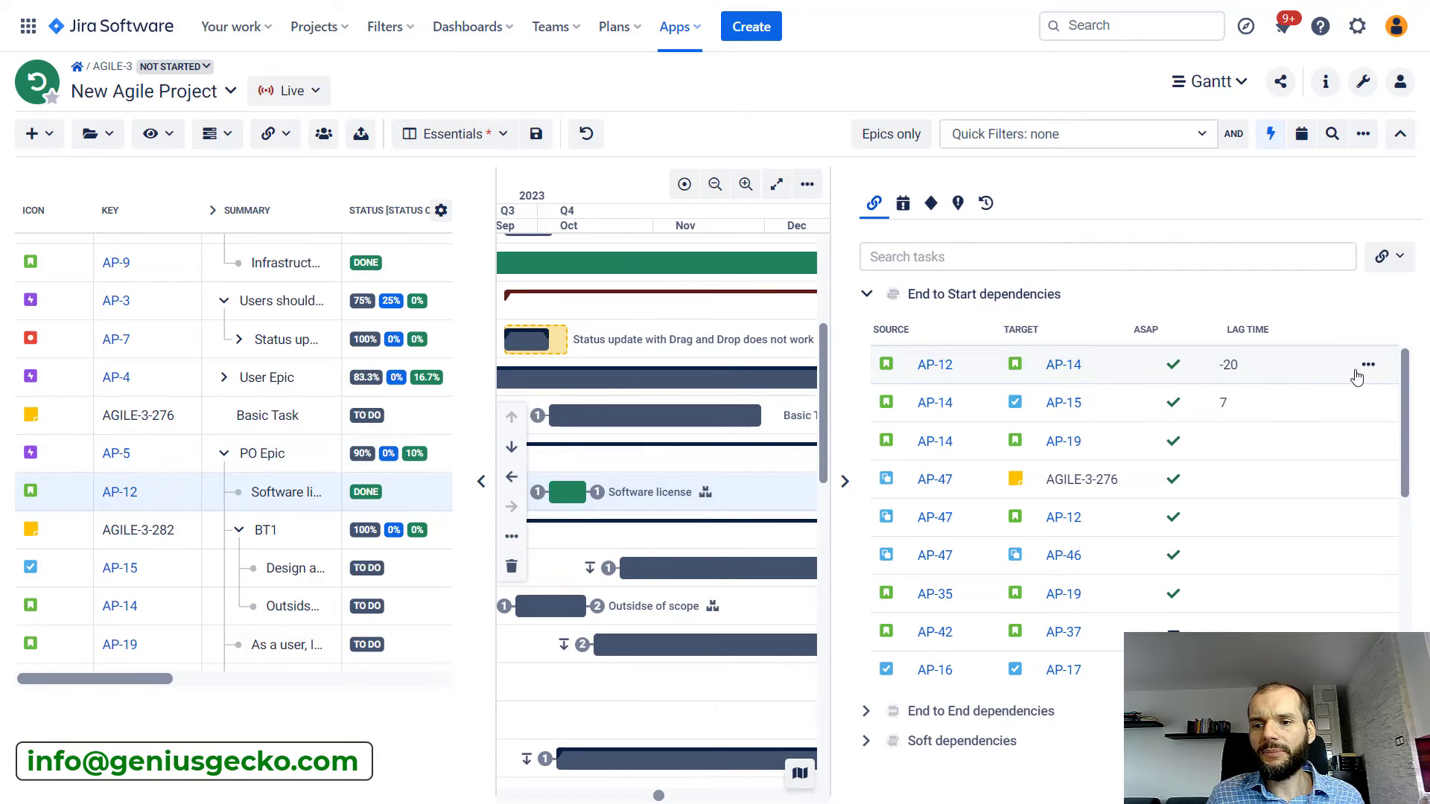
click(1367, 368)
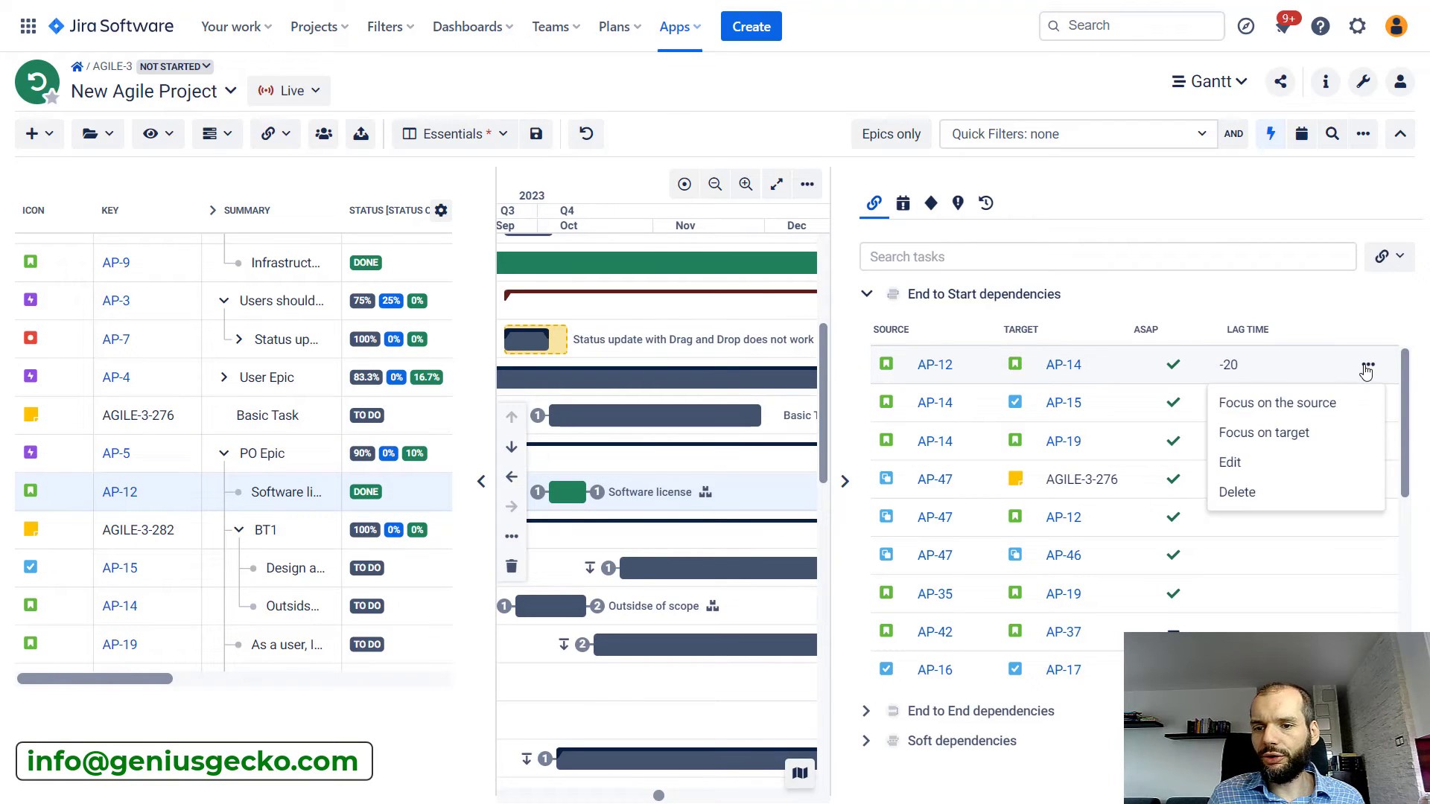
click(1320, 439)
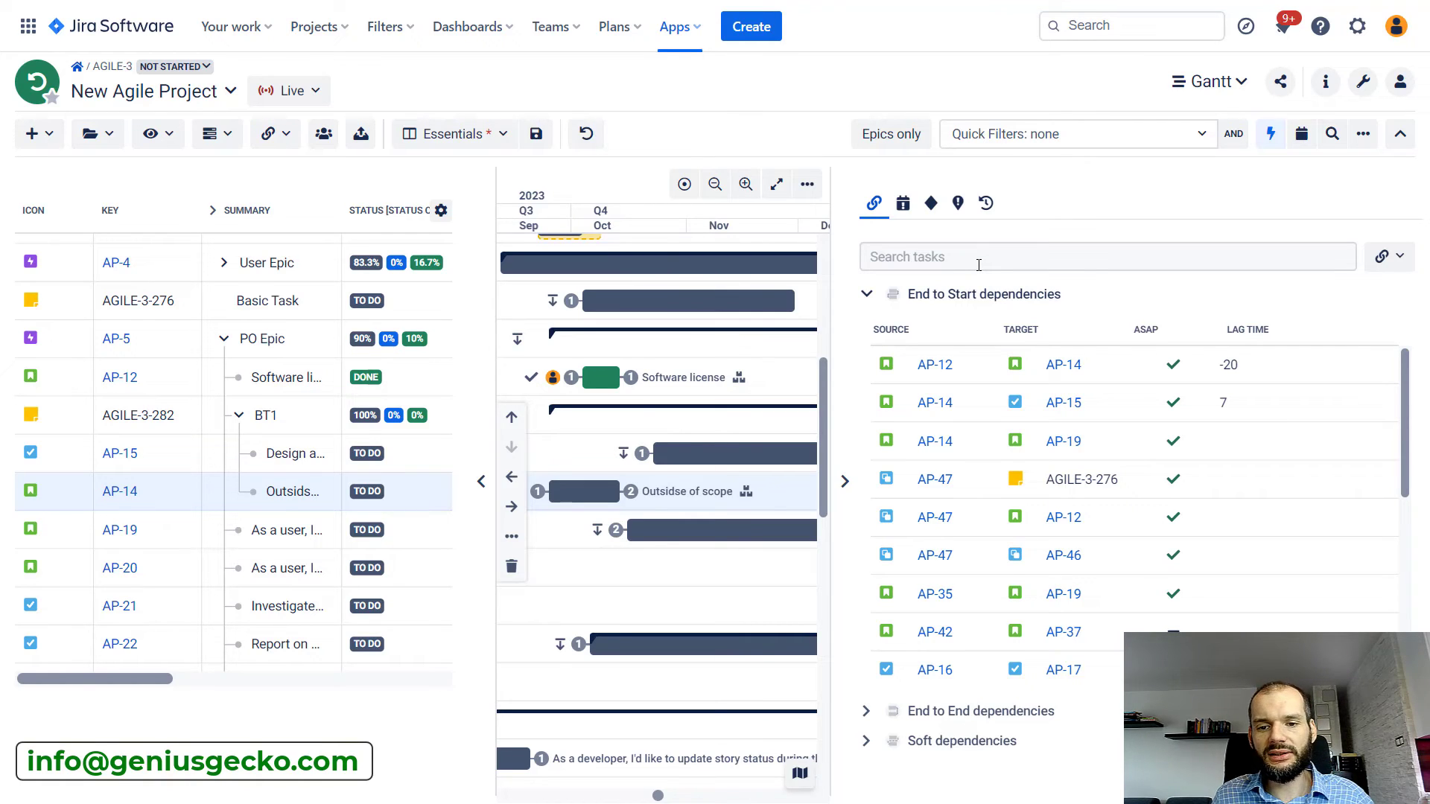
- Filter the dependency list by task AP-47 and expand its group of dependencies
click(979, 260)
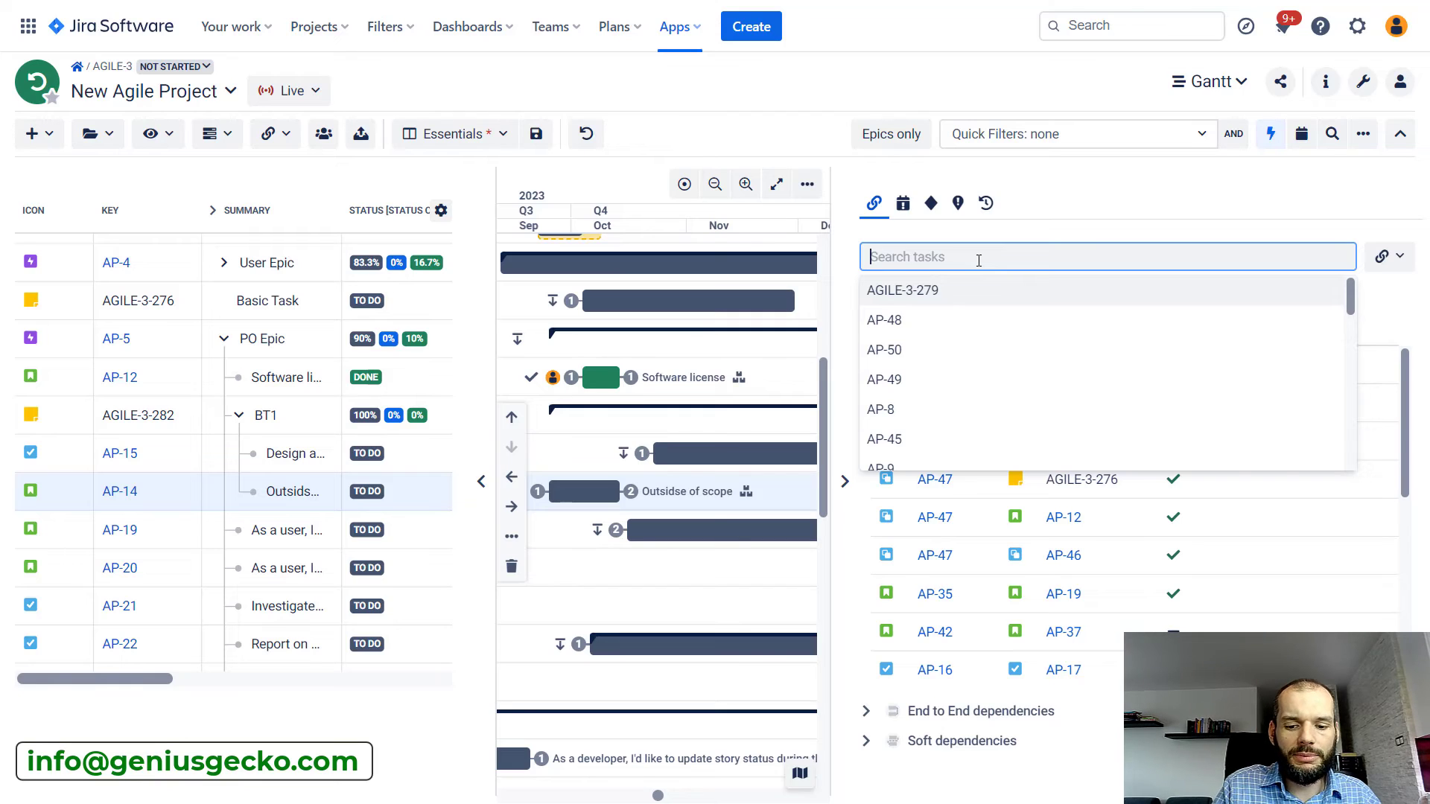
text(AP)
text(4)
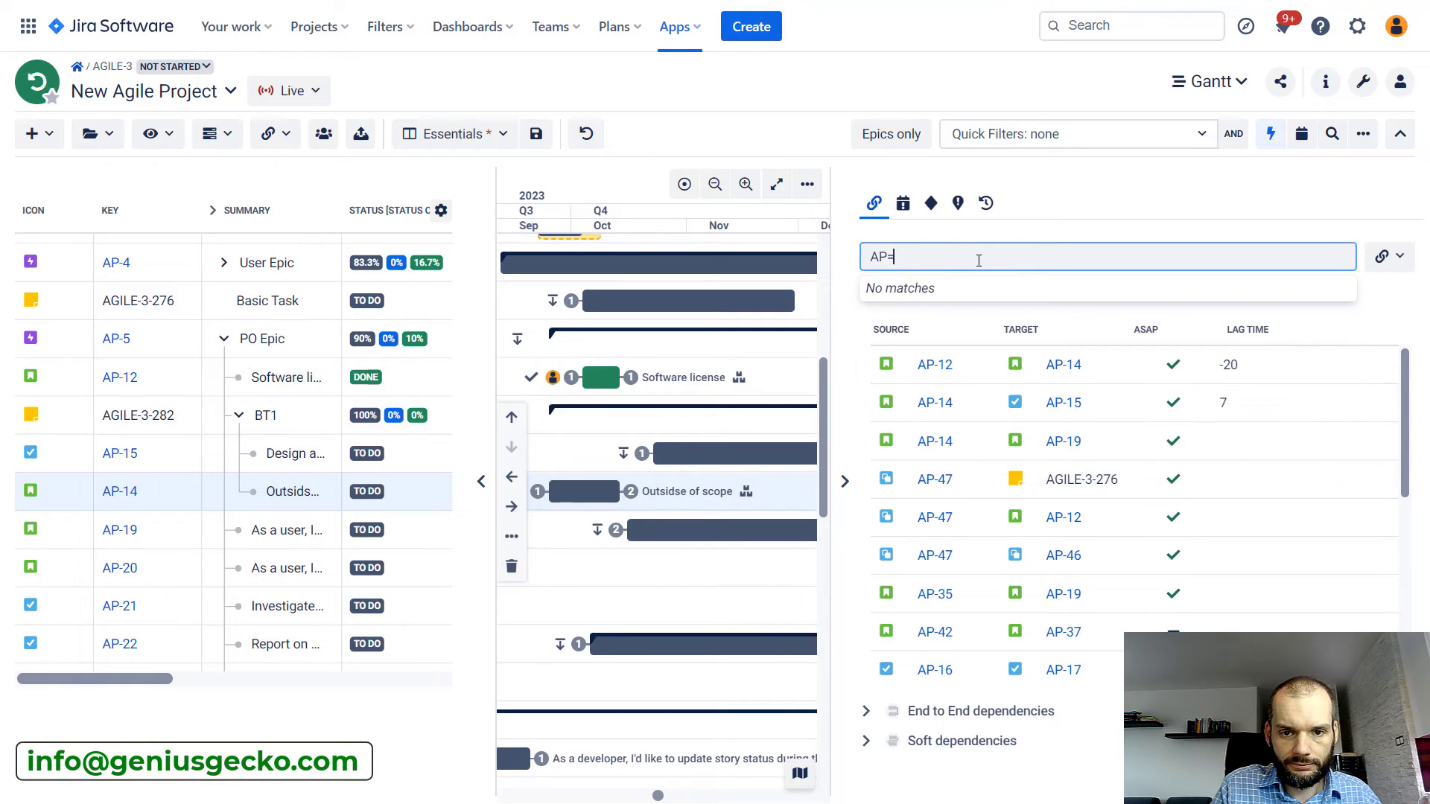
key(BackSpace)
text(-46)
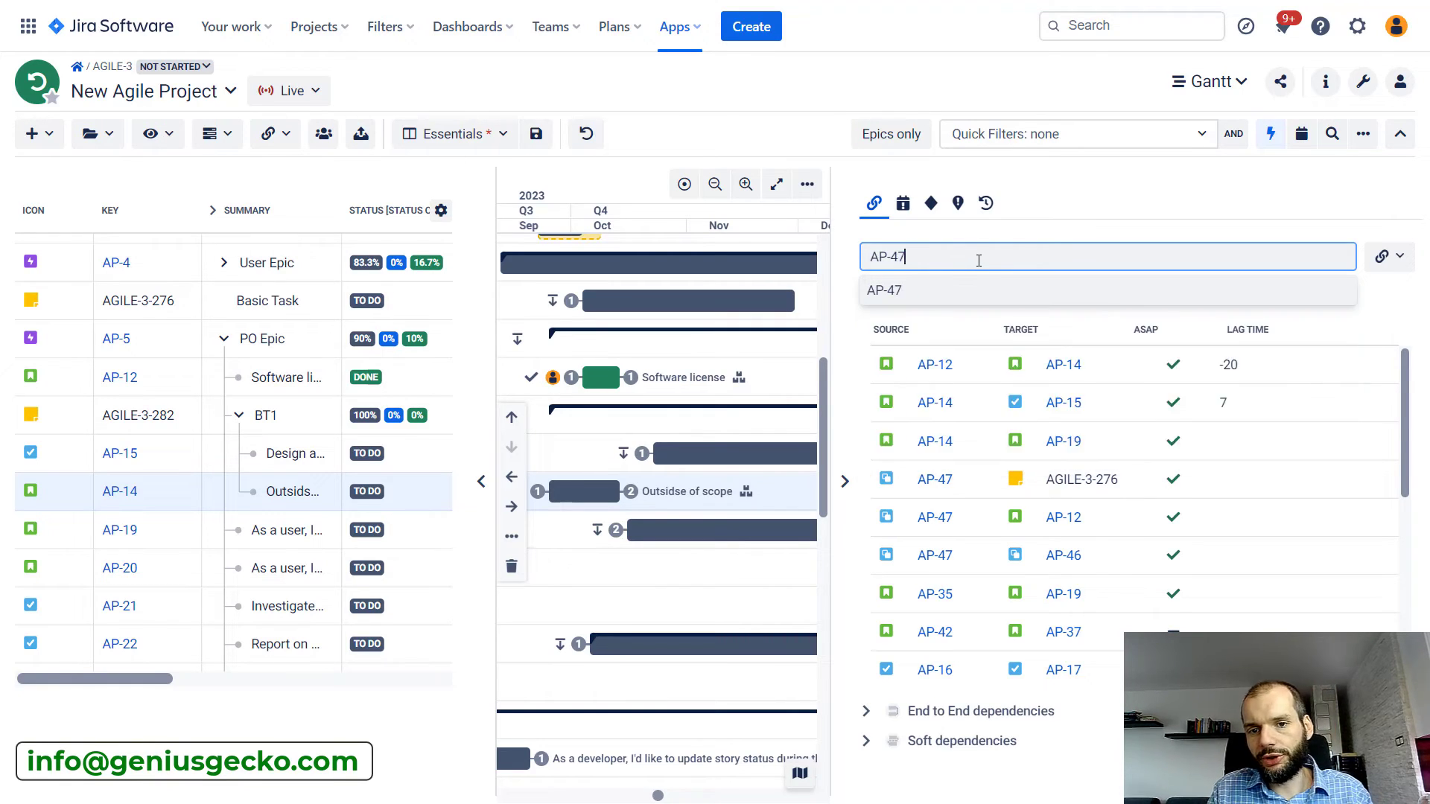
key(Return)
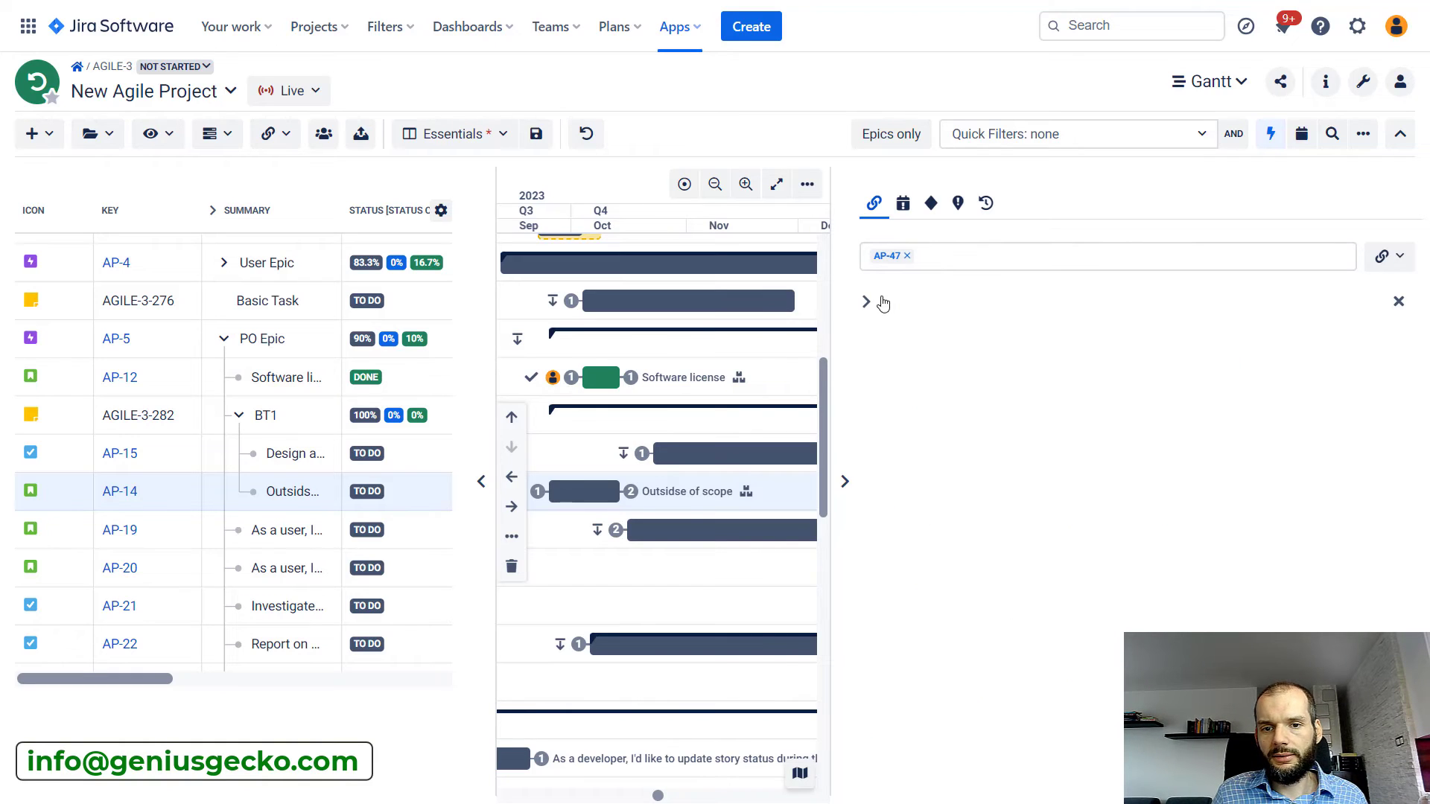
click(881, 302)
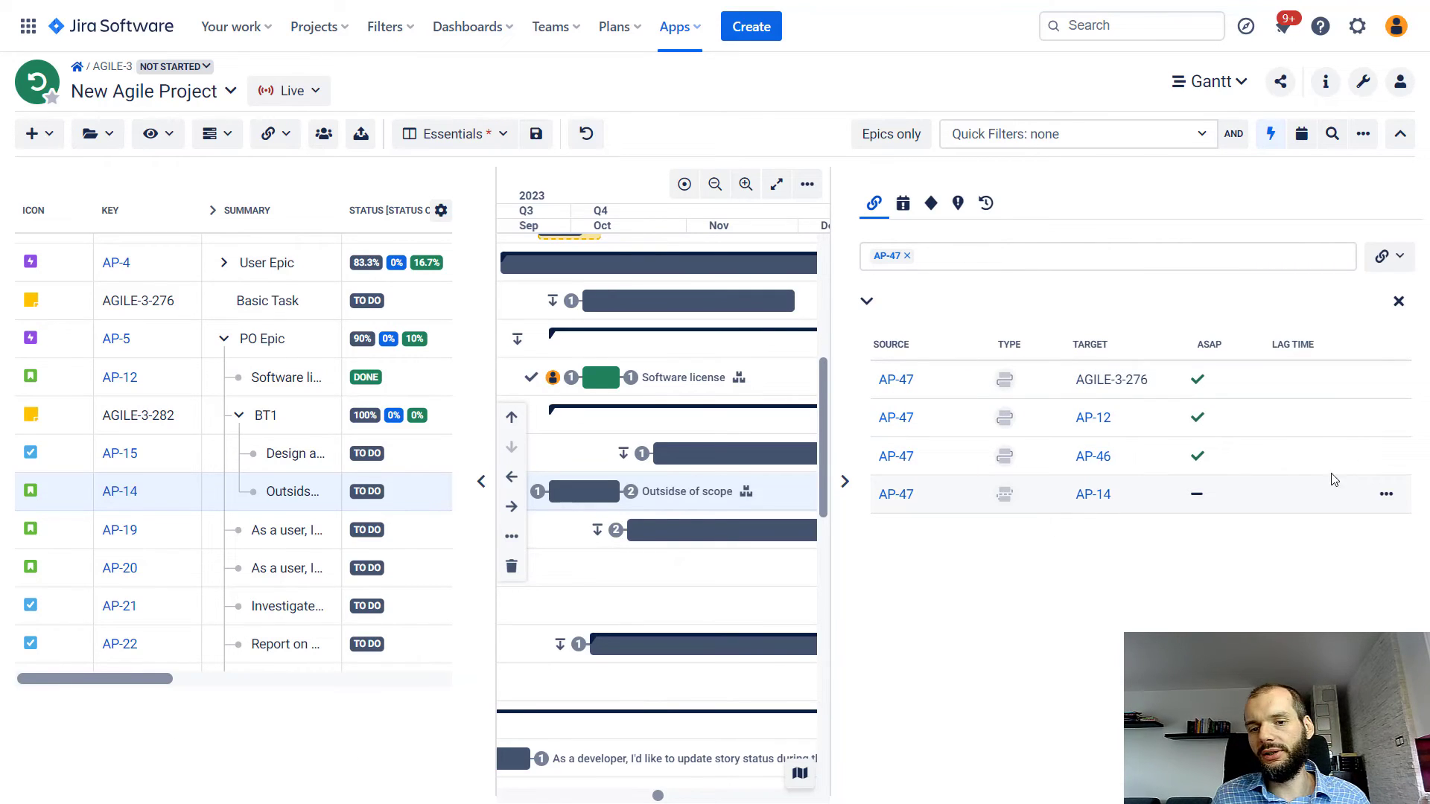
- Focus the Gantt chart on the source task and the target task of the AP-47 to AP-12 dependency
click(1385, 418)
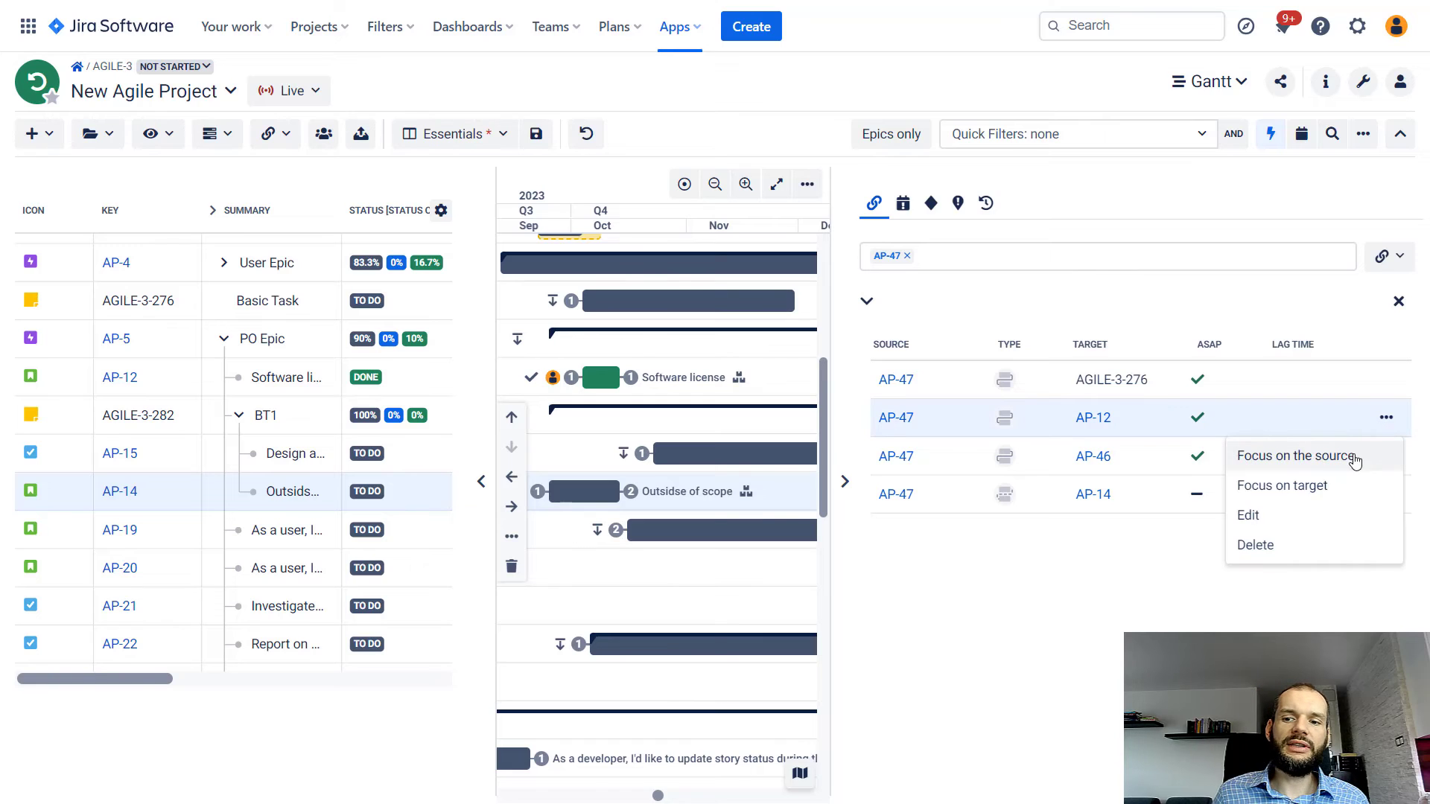
click(1352, 460)
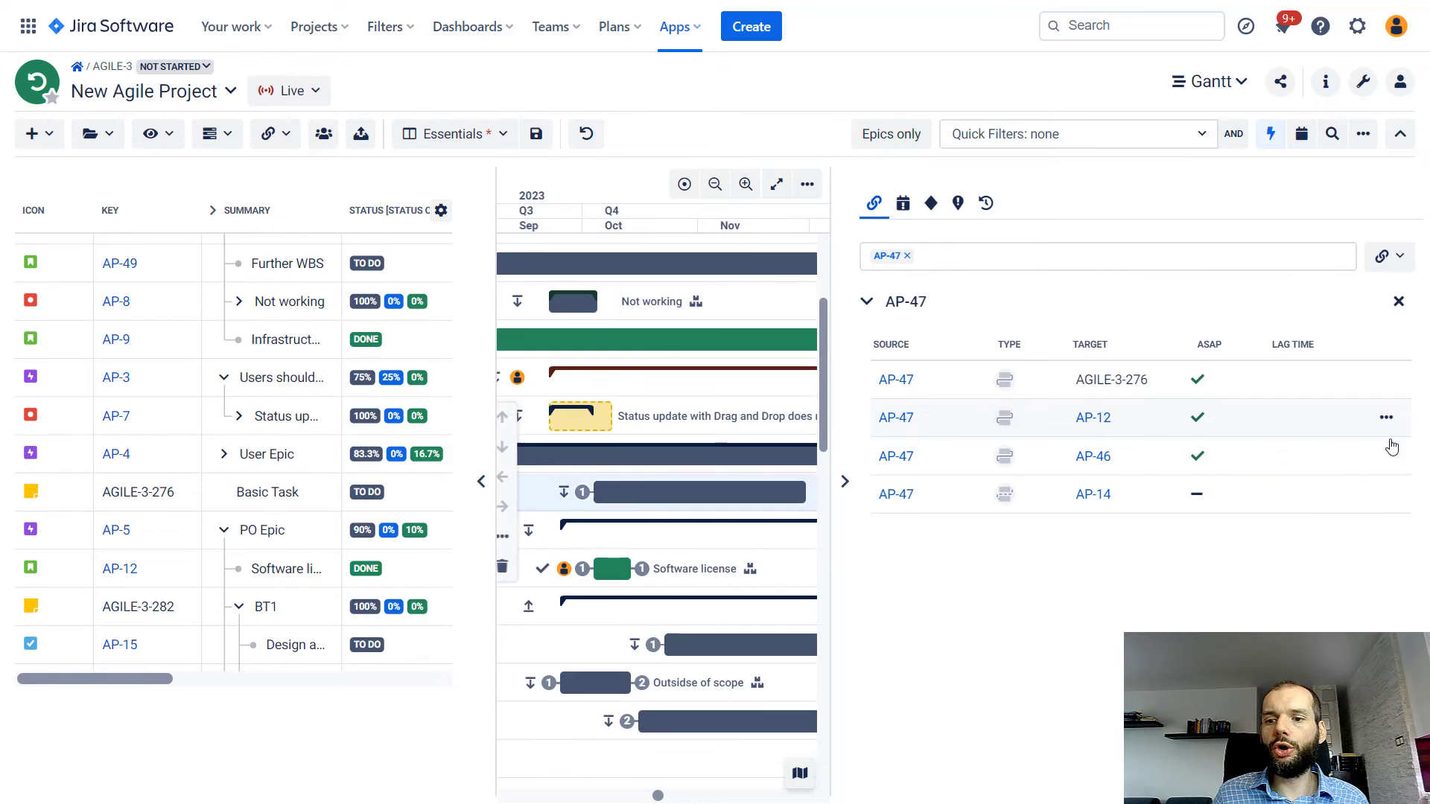
click(1386, 417)
click(1358, 484)
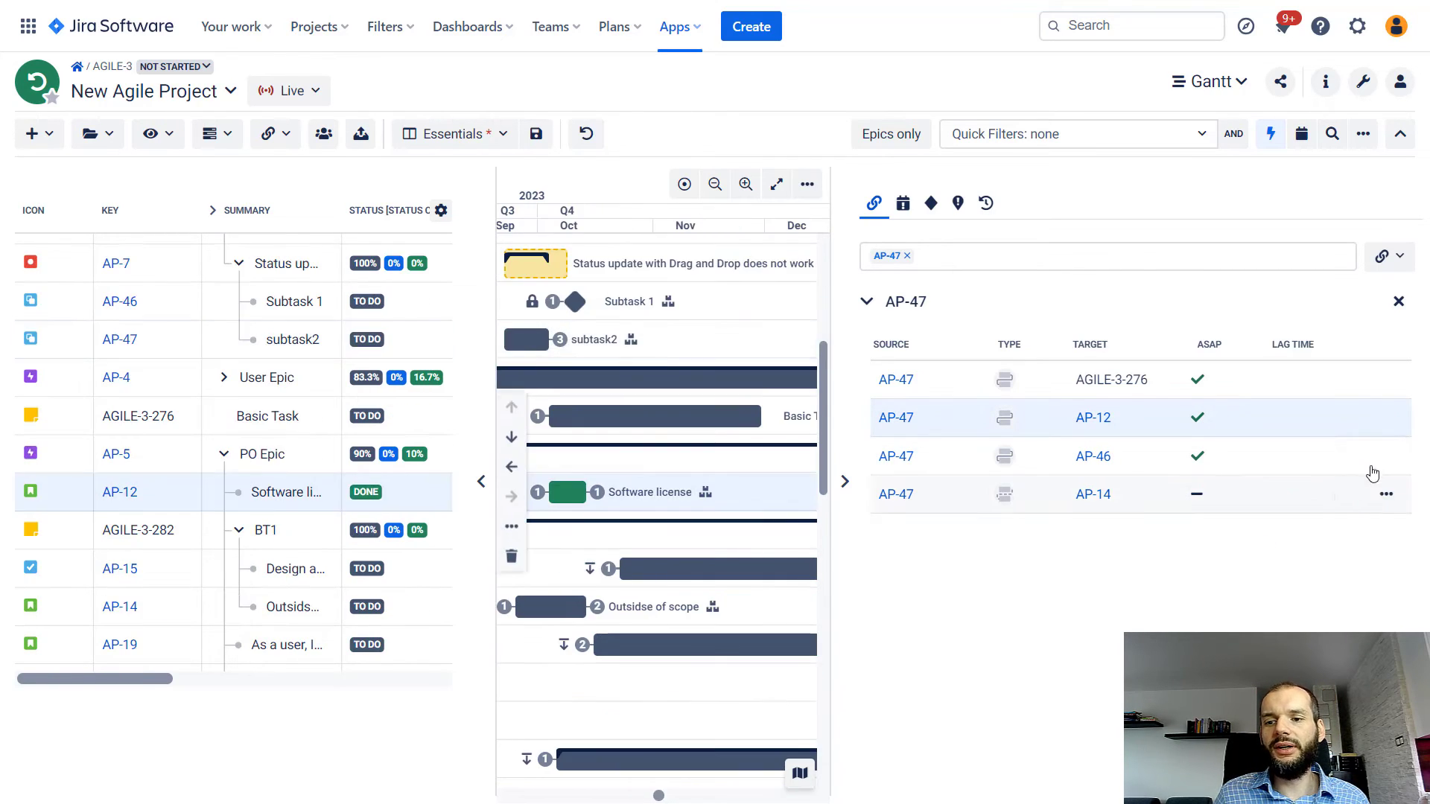
- Focus the Gantt chart on the target tasks AP-46 and AP-14 of the remaining AP-47 dependencies
click(1386, 456)
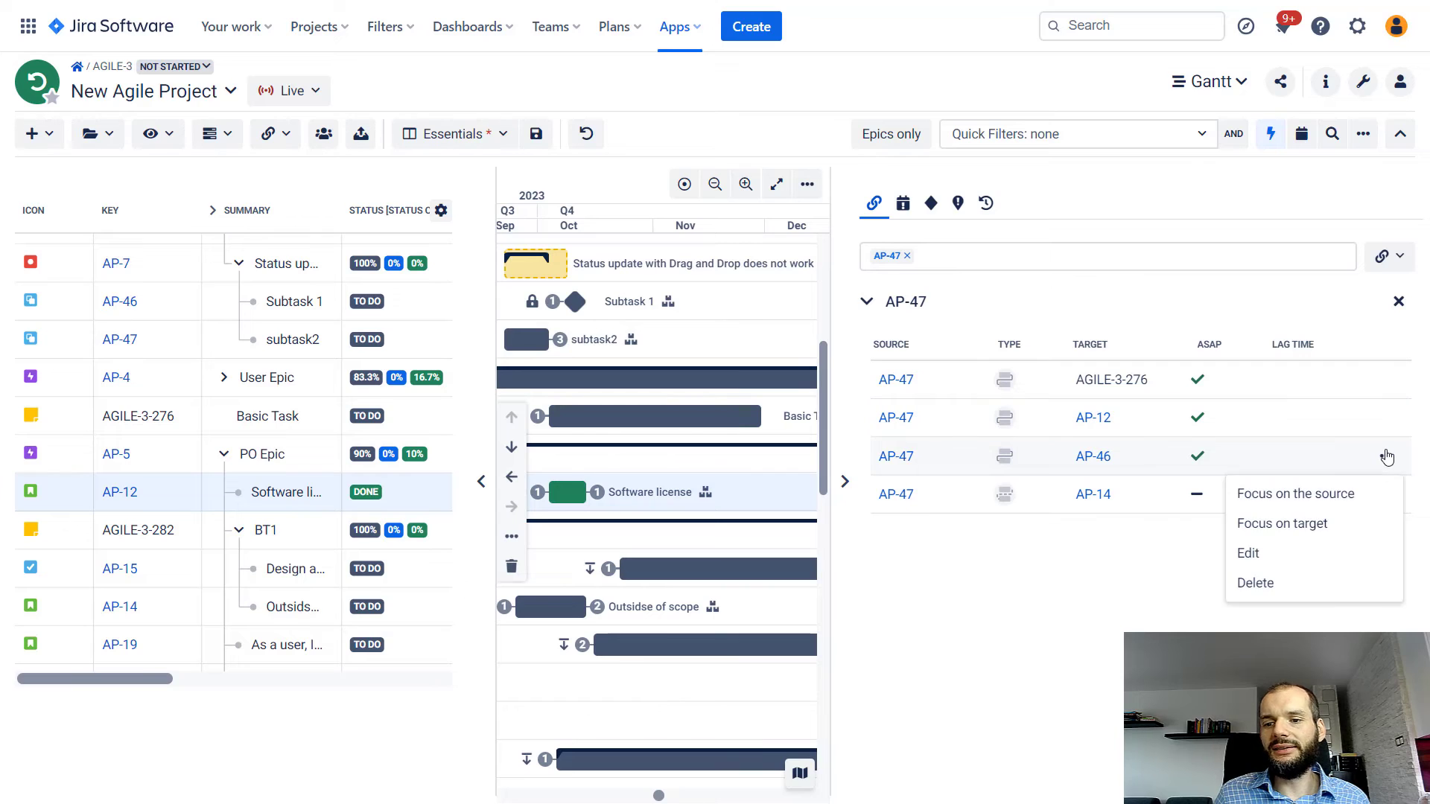
click(1365, 538)
click(1385, 494)
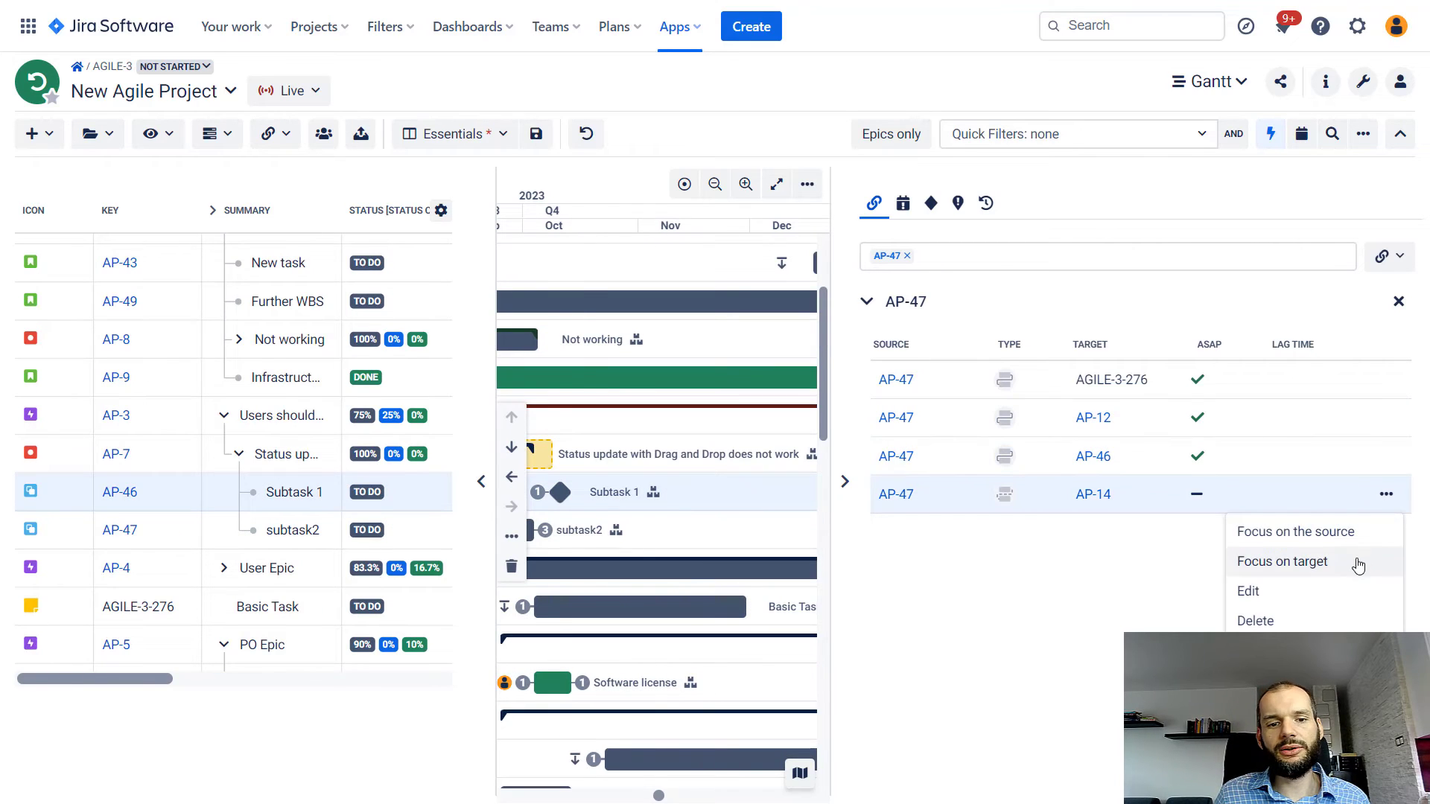
click(1357, 565)
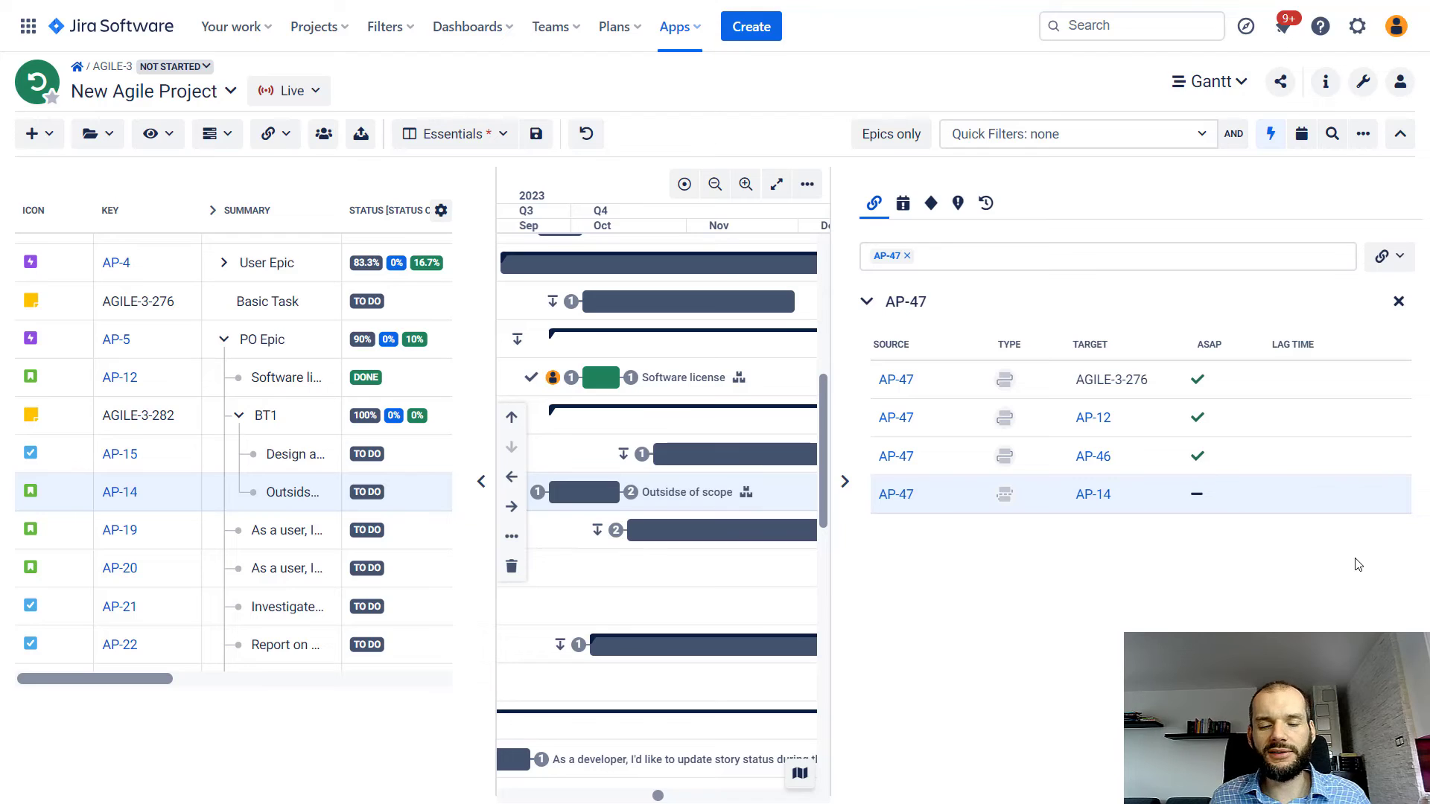